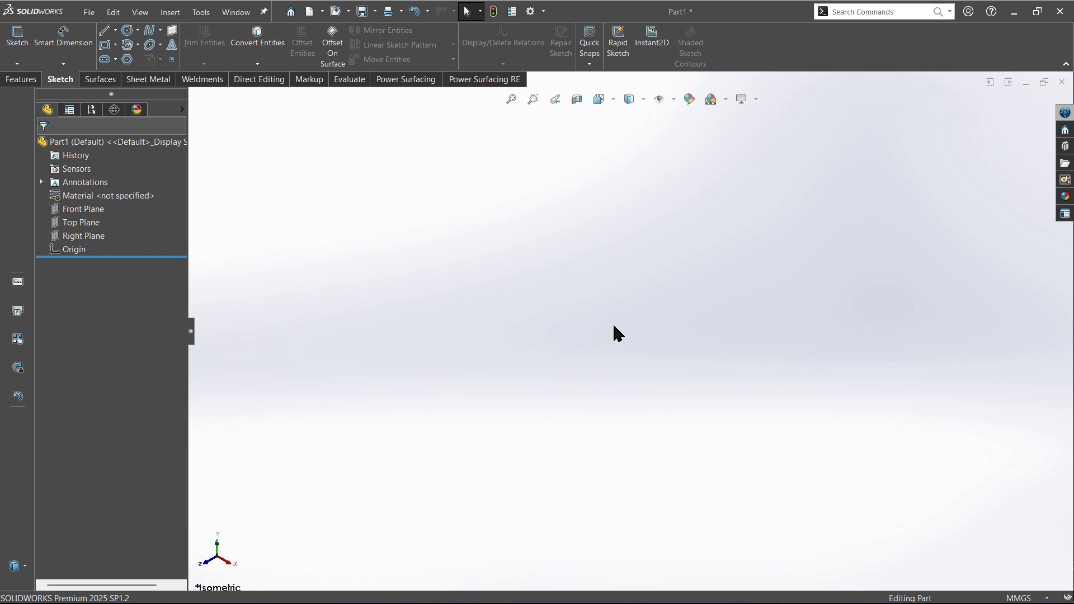
# Step: Start a sketch on the Front Plane and draw a circle of about 61 mm radius centred on the origin
pyautogui.click(72, 210)
pyautogui.click(96, 201)
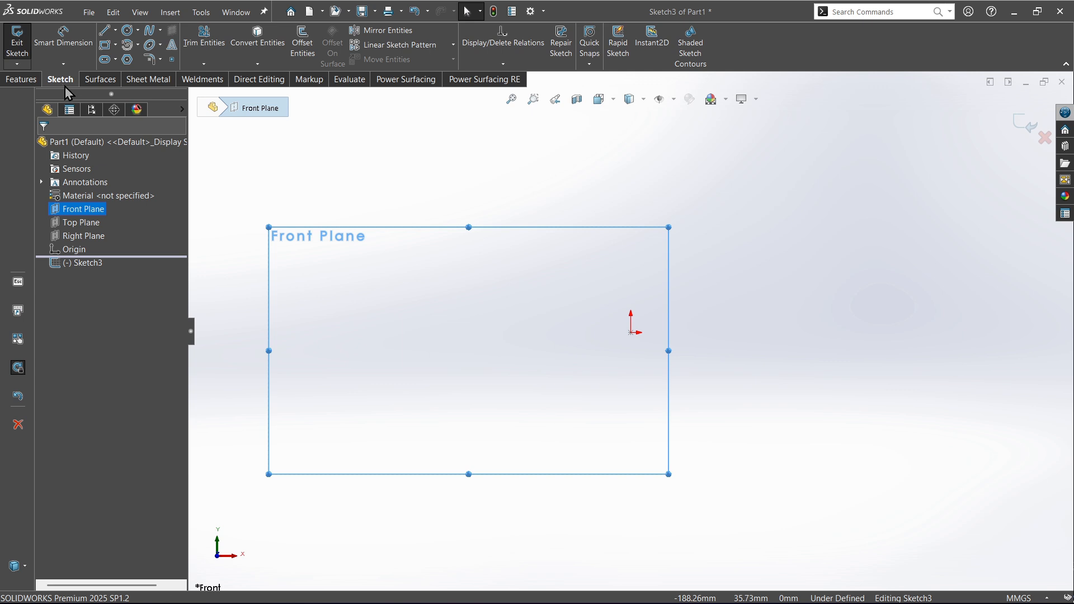
pyautogui.click(139, 32)
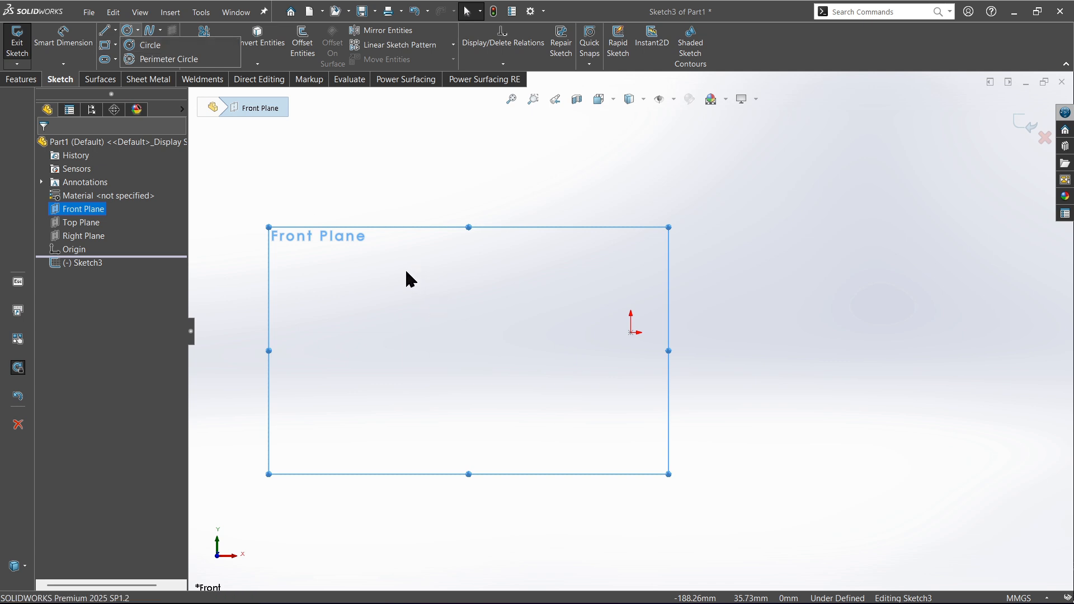
pyautogui.click(338, 171)
pyautogui.click(128, 29)
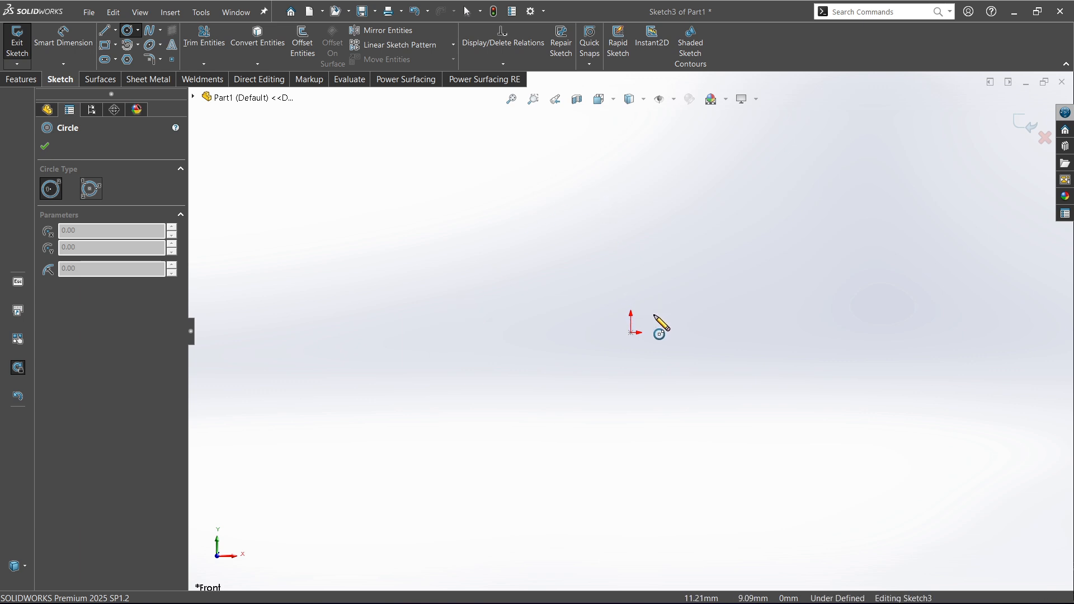
pyautogui.click(632, 333)
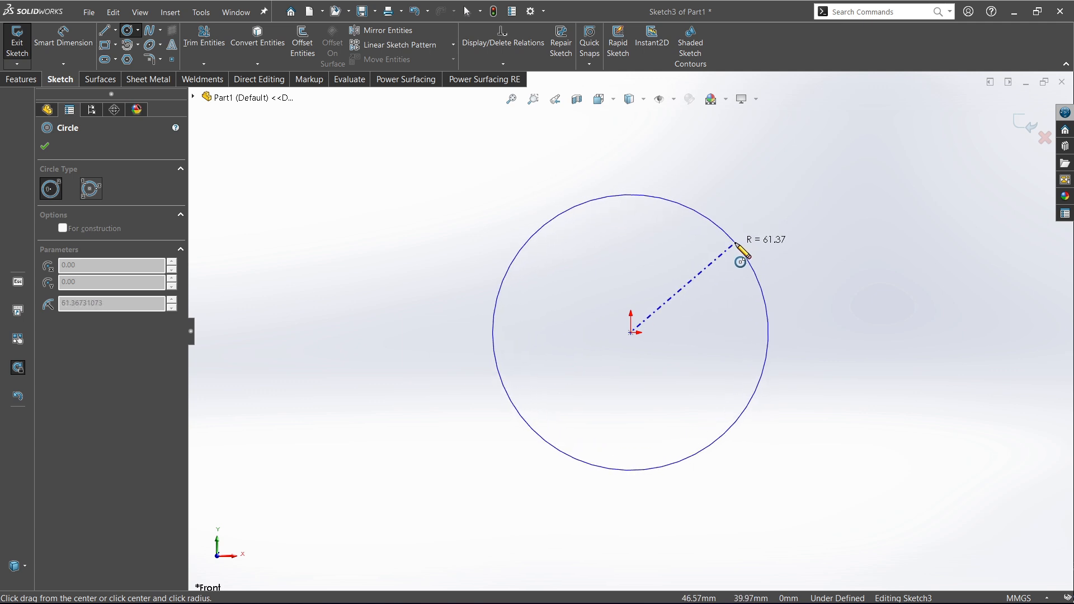
pyautogui.click(737, 245)
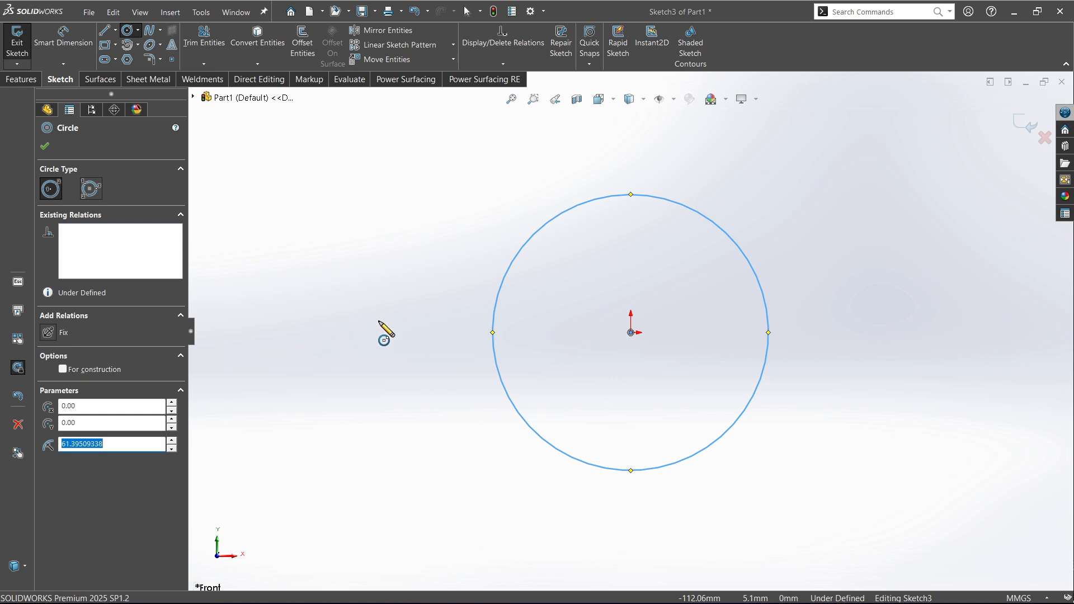
pyautogui.press('Escape')
pyautogui.press('Escape')
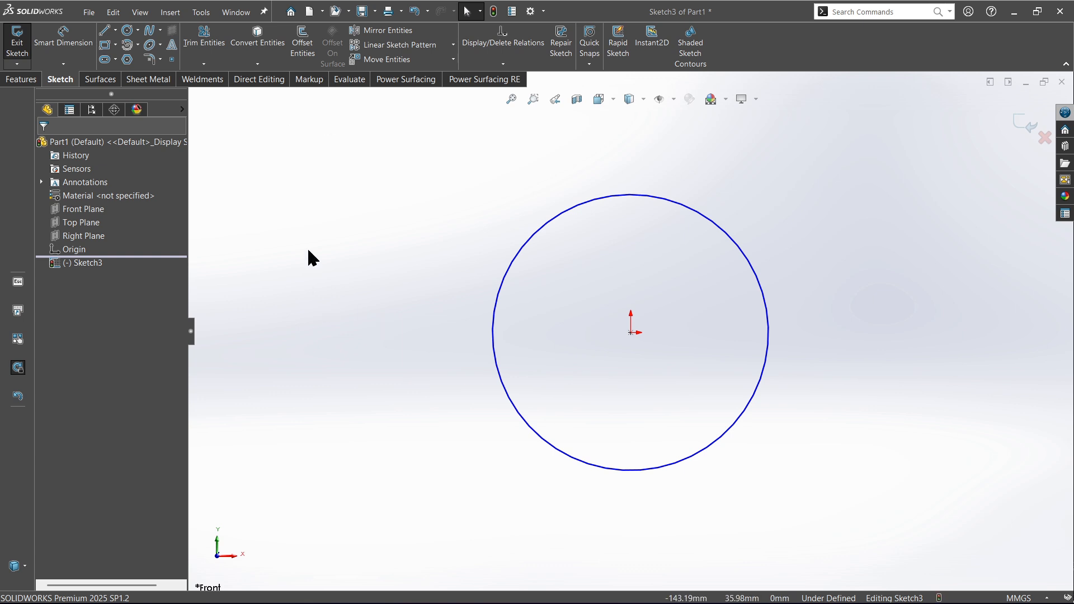
# Step: Dimension the circle's diameter with Smart Dimension and set it to 100 mm
pyautogui.click(60, 53)
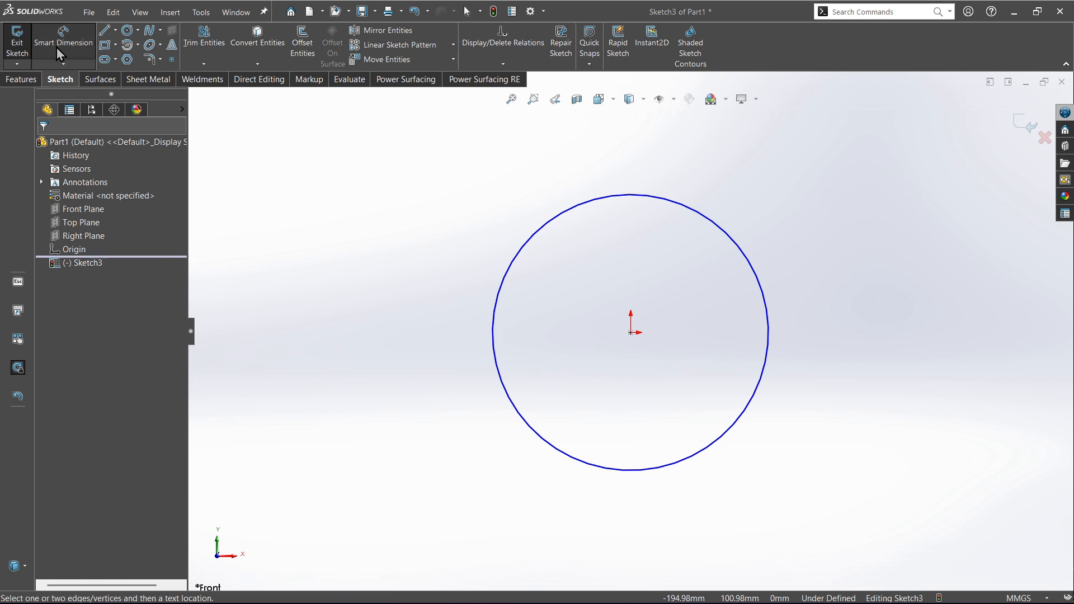
pyautogui.click(761, 288)
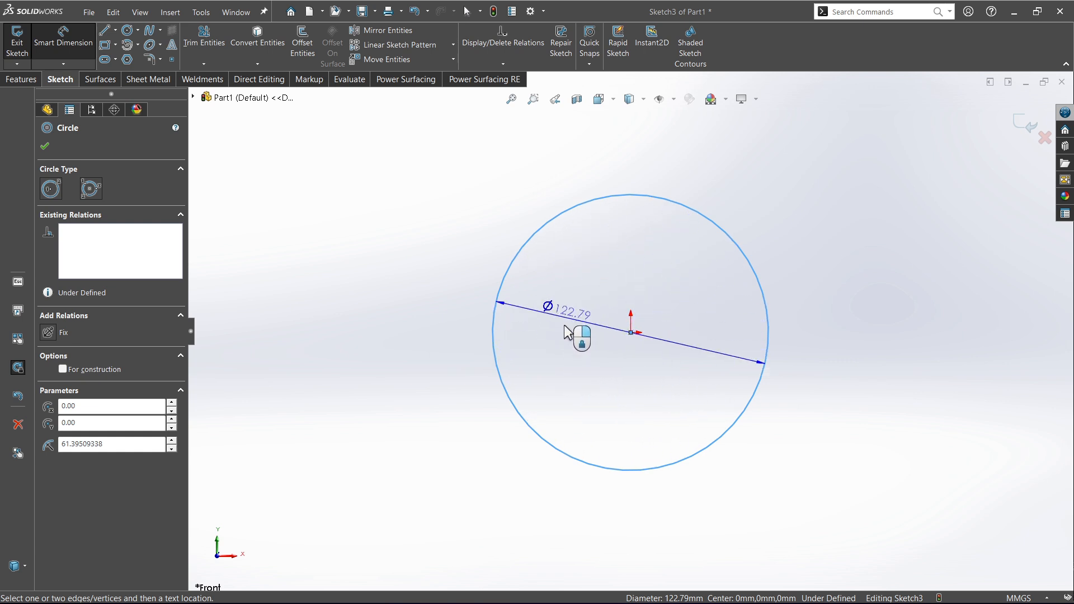
pyautogui.click(556, 331)
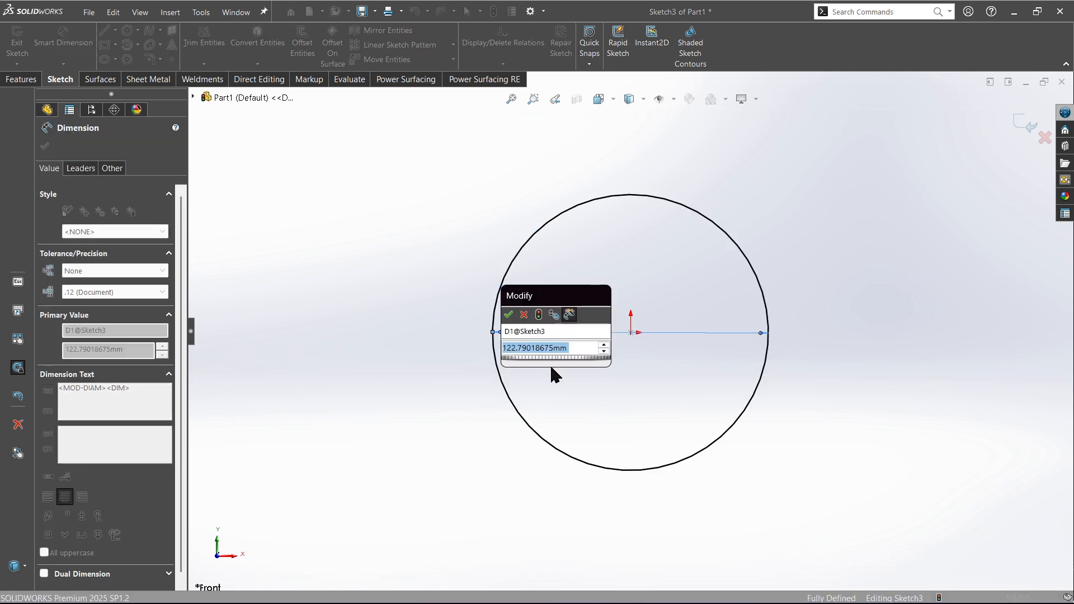
pyautogui.write('100')
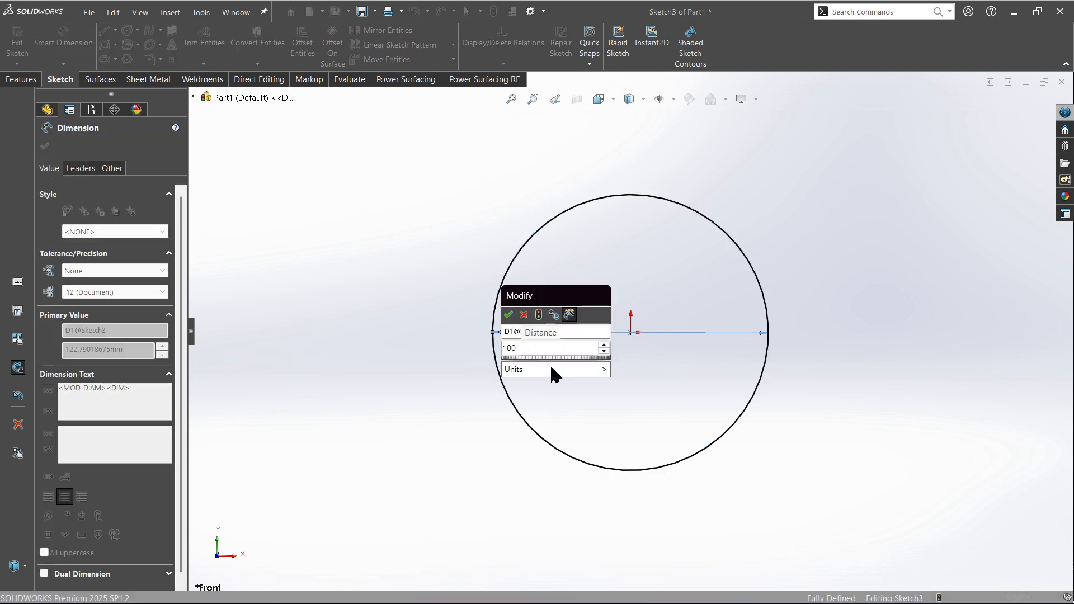
pyautogui.press('Return')
pyautogui.click(484, 392)
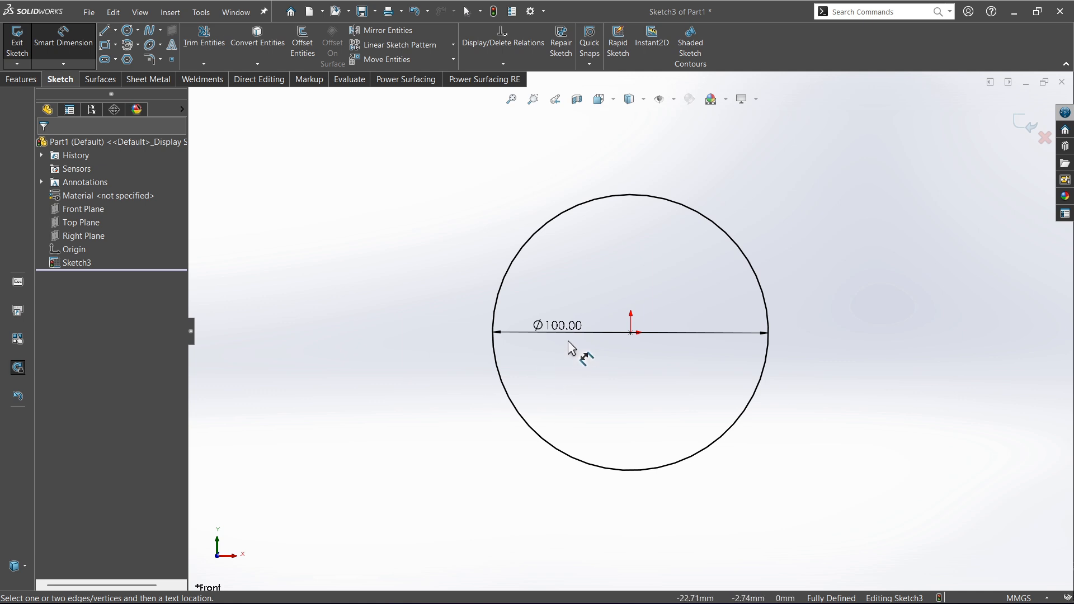
pyautogui.rightClick(599, 338)
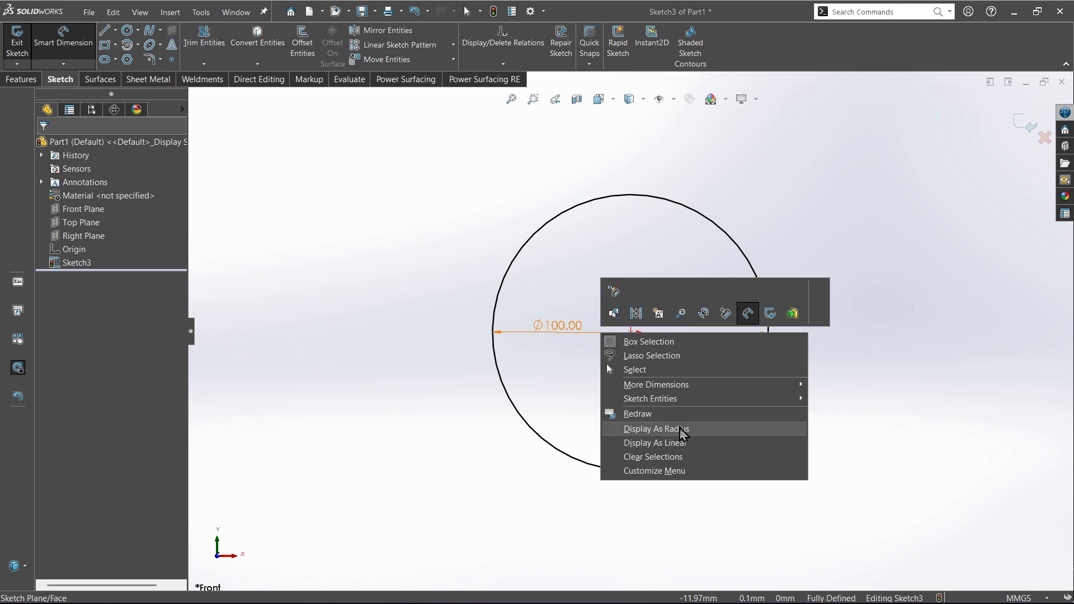
pyautogui.press('Escape')
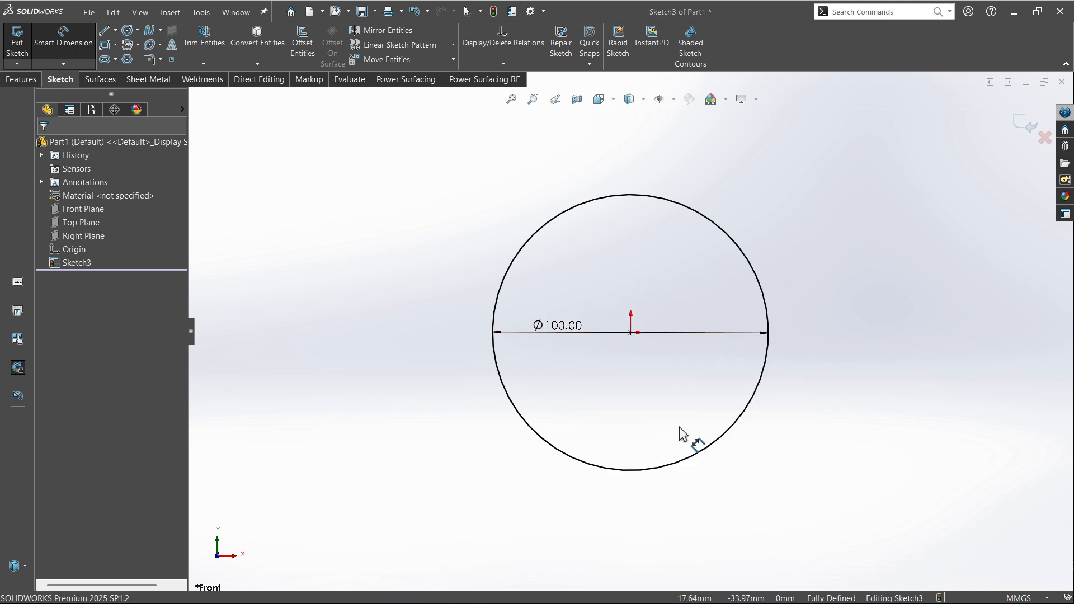
pyautogui.rightClick(571, 338)
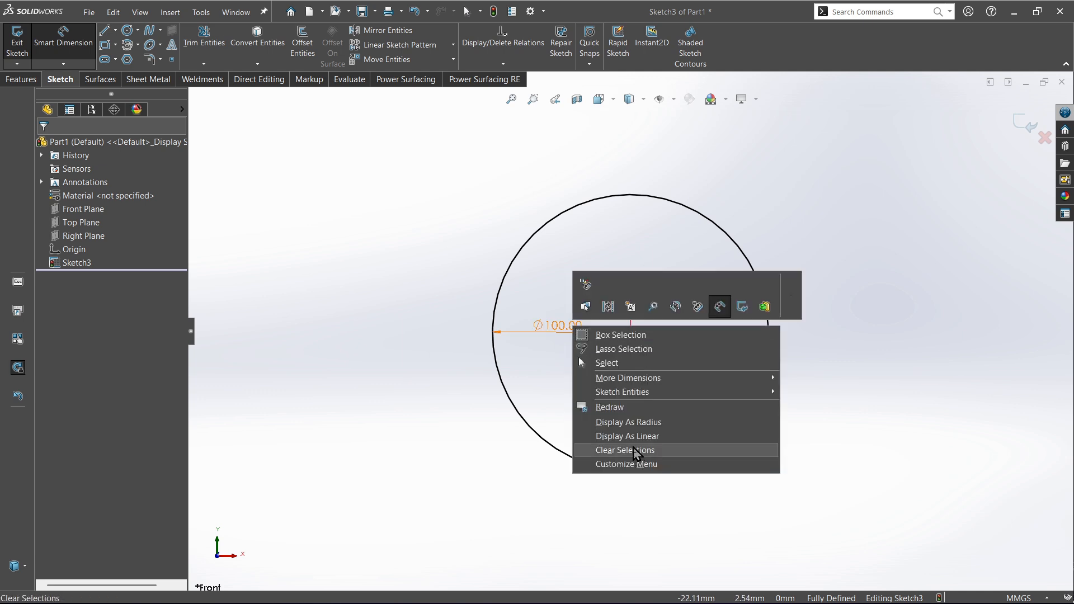
pyautogui.press('Escape')
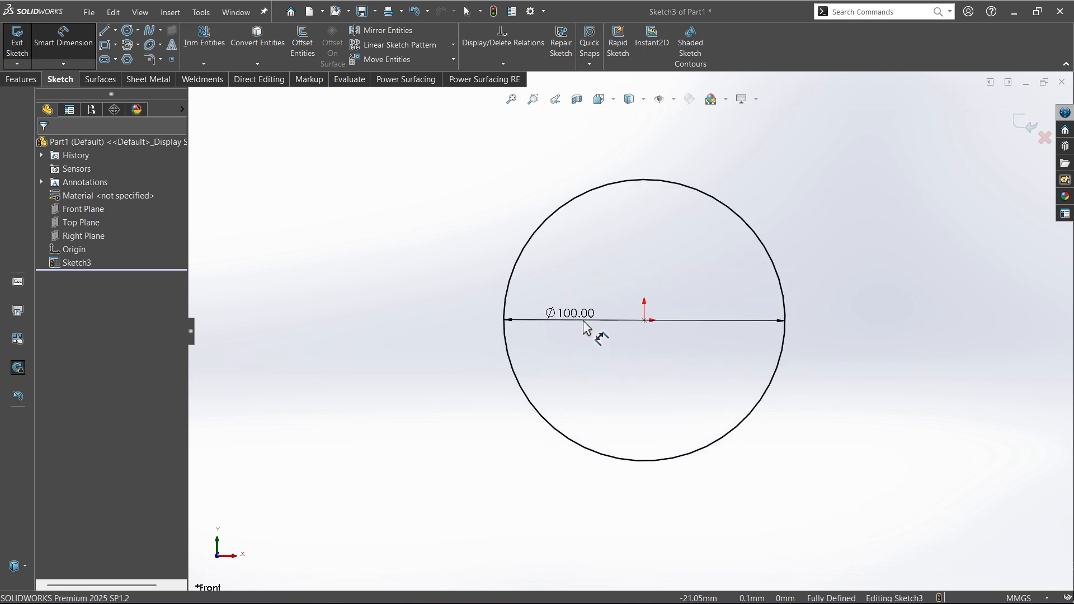
# Step: Move the circle's diameter dimension outside the circle on its left side and display it as a radius
pyautogui.moveTo(576, 305); pyautogui.dragTo(417, 242)
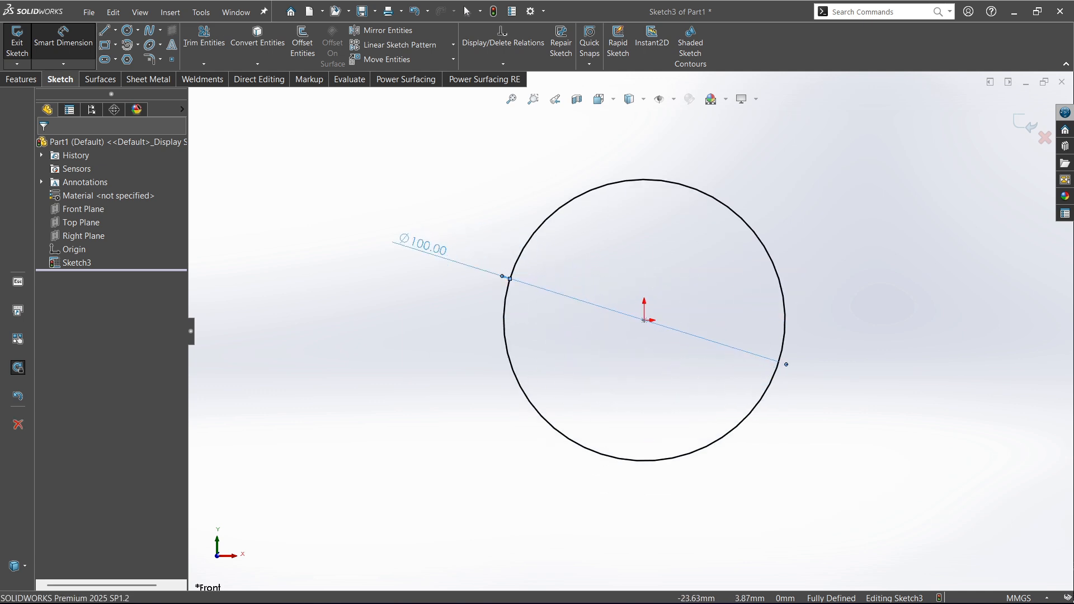
pyautogui.rightClick(442, 253)
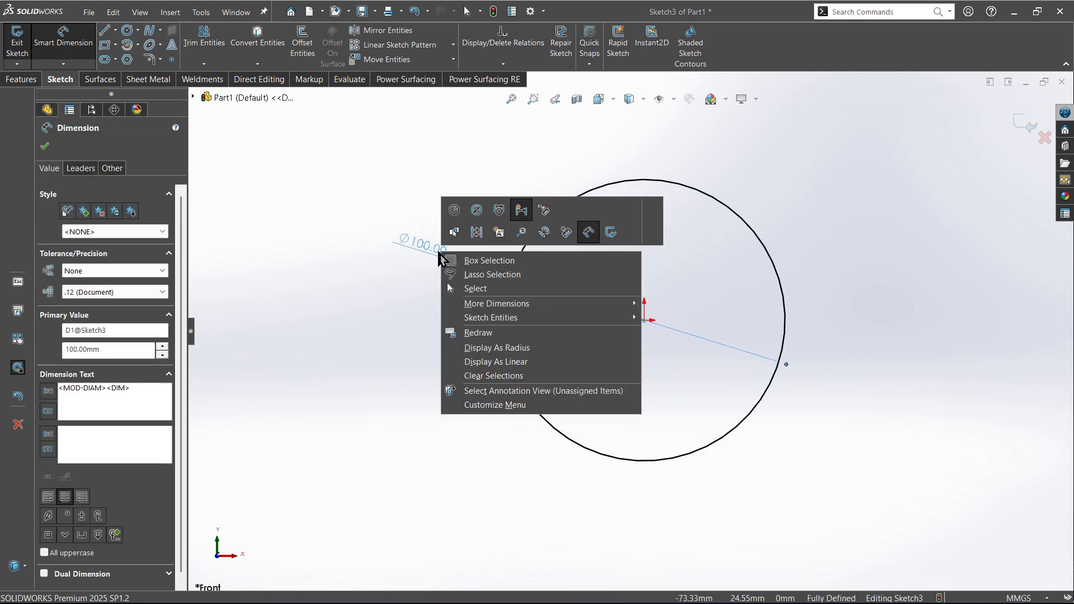
pyautogui.click(519, 348)
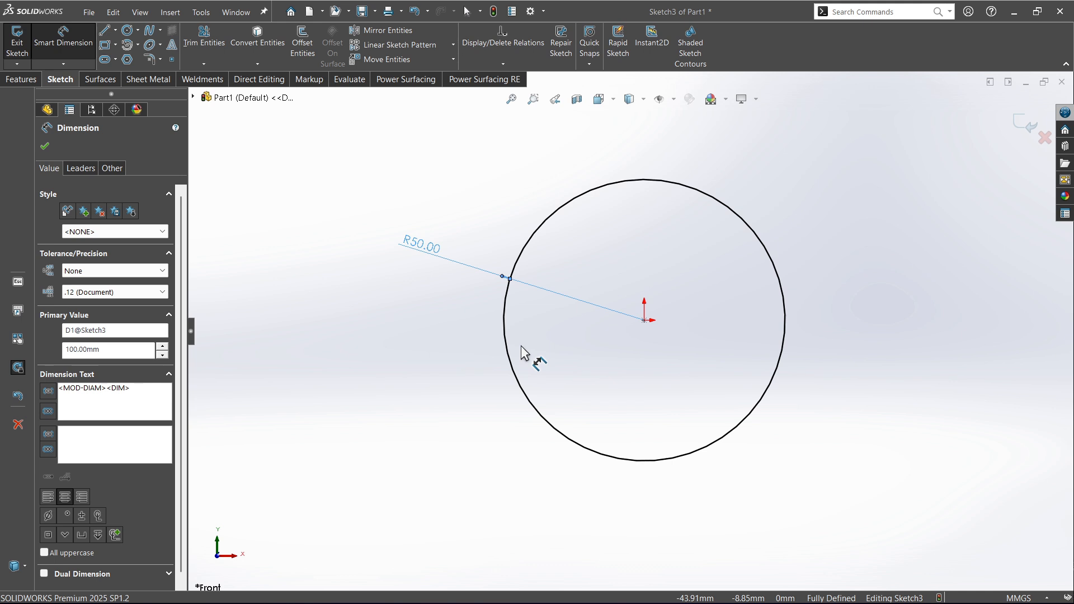
pyautogui.moveTo(431, 249); pyautogui.dragTo(472, 302)
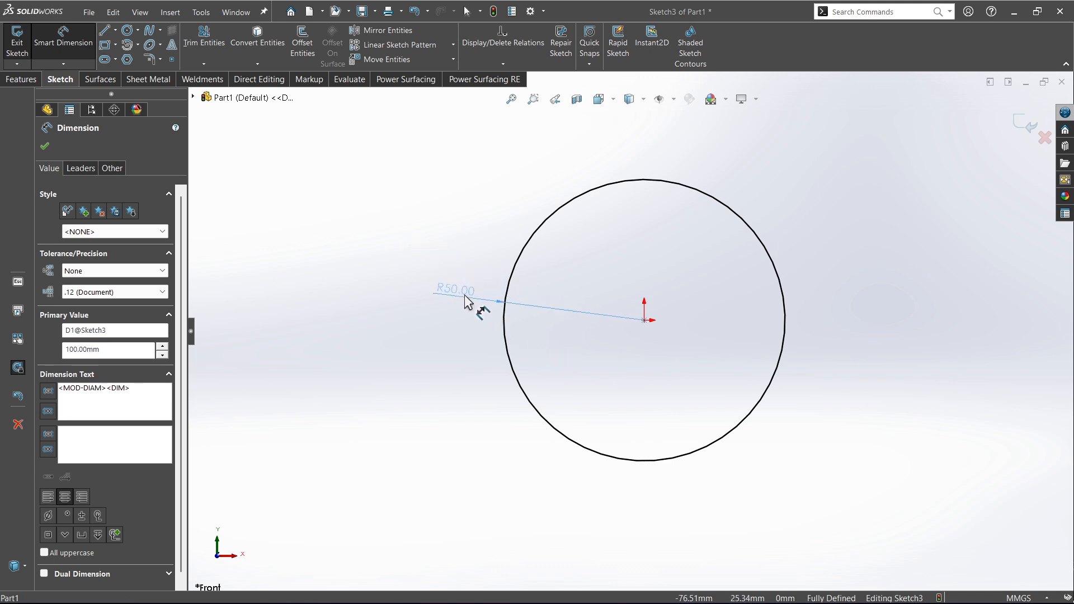
# Step: Switch the circle's dimension display to diameter and back to radius
pyautogui.rightClick(466, 303)
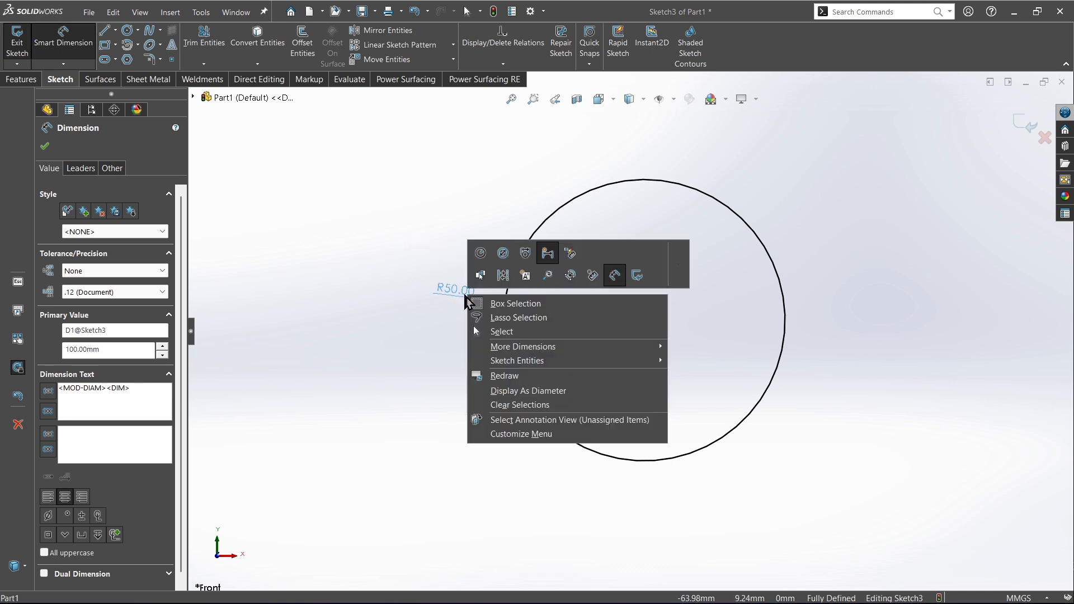
pyautogui.click(526, 392)
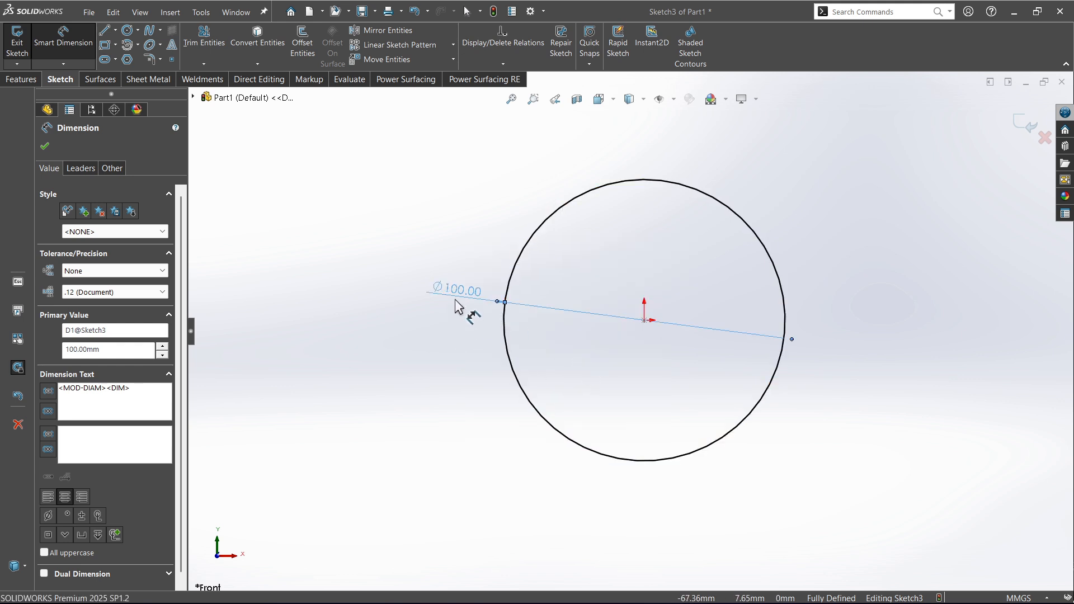
pyautogui.rightClick(461, 297)
pyautogui.click(518, 390)
pyautogui.click(475, 352)
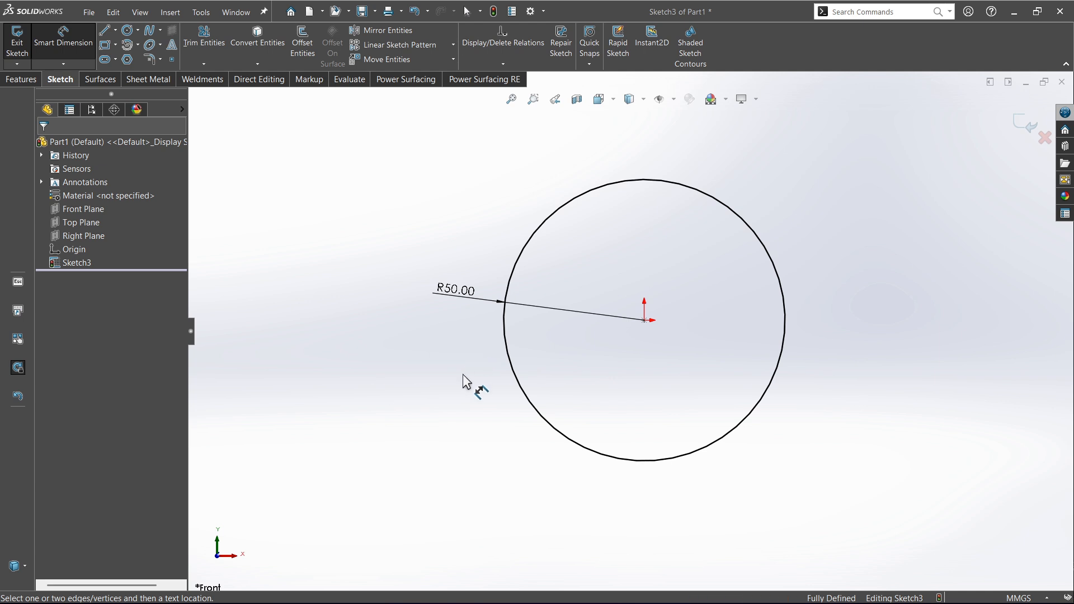
# Step: Sketch a second circle of about 25 mm radius, centred about 155 mm right of and 87 mm below the origin
pyautogui.scroll(6, 365, 338)
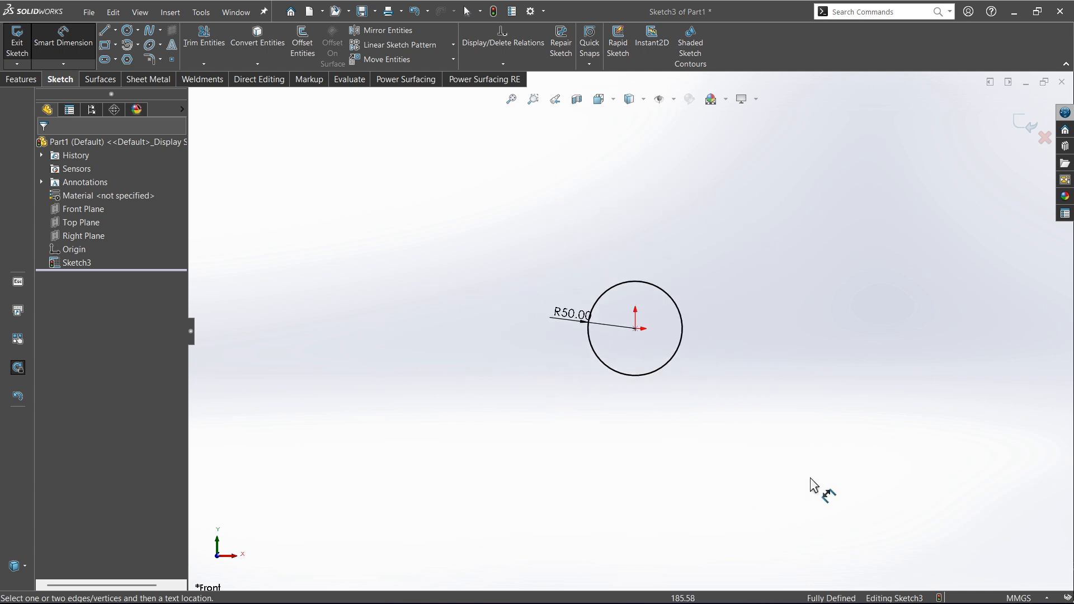
pyautogui.scroll(-3, 913, 413)
pyautogui.click(138, 29)
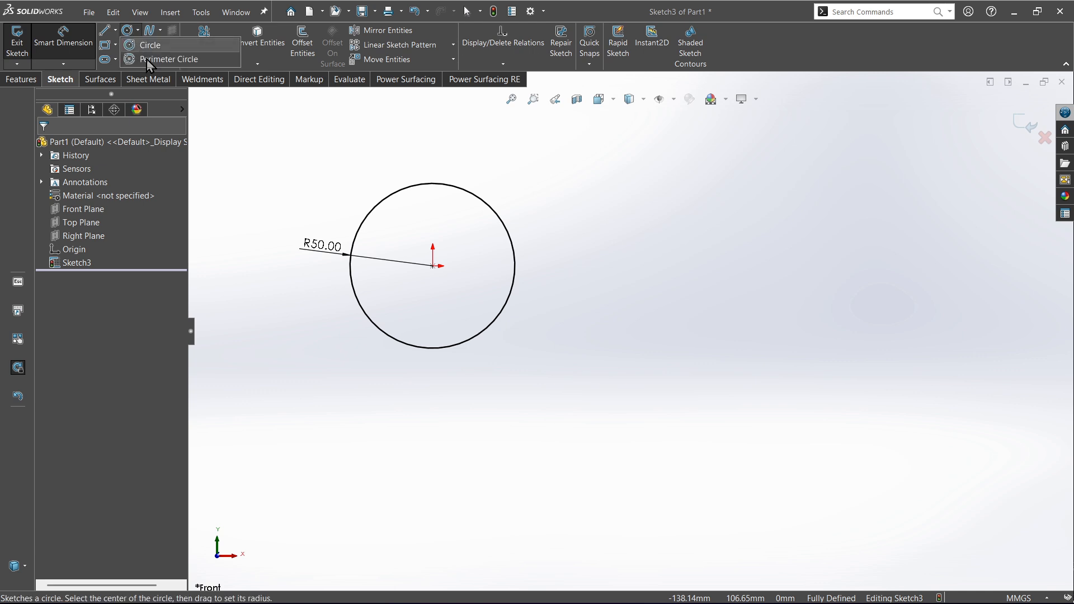
pyautogui.click(147, 45)
pyautogui.click(689, 410)
pyautogui.click(710, 374)
pyautogui.press('Escape')
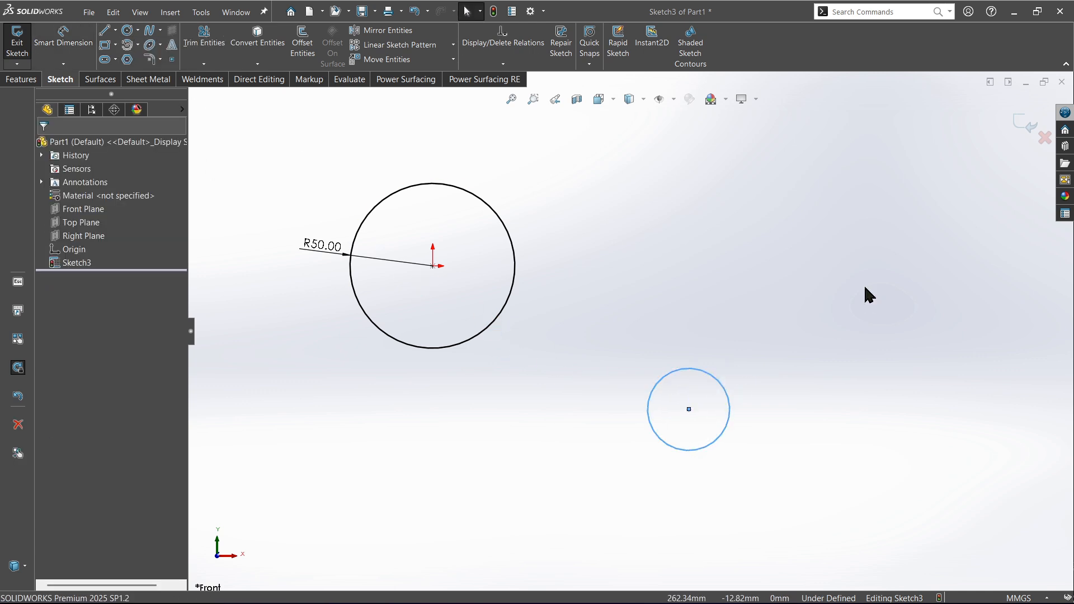
pyautogui.press('Escape')
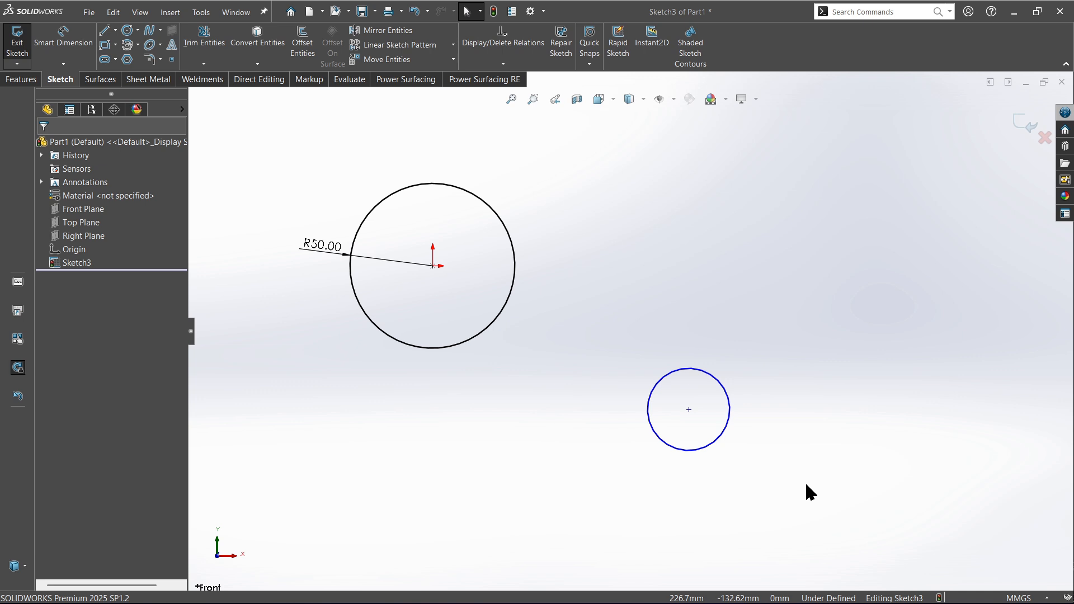
# Step: Dimension the smaller circle's diameter as a vertical linear dimension to its right, accepting the drawn size
pyautogui.press('d')
pyautogui.click(731, 407)
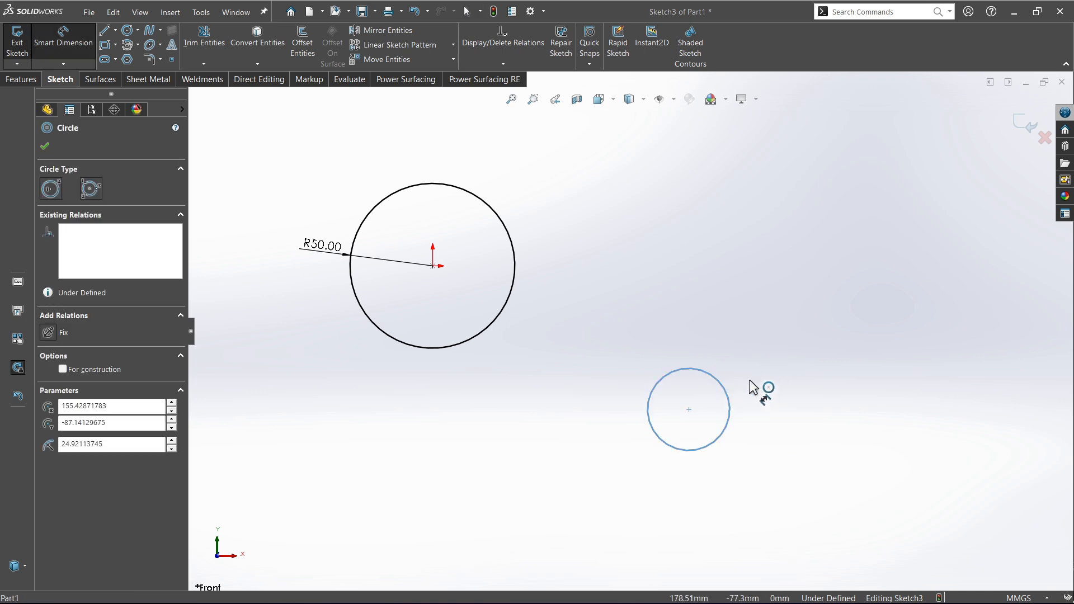
pyautogui.click(813, 440)
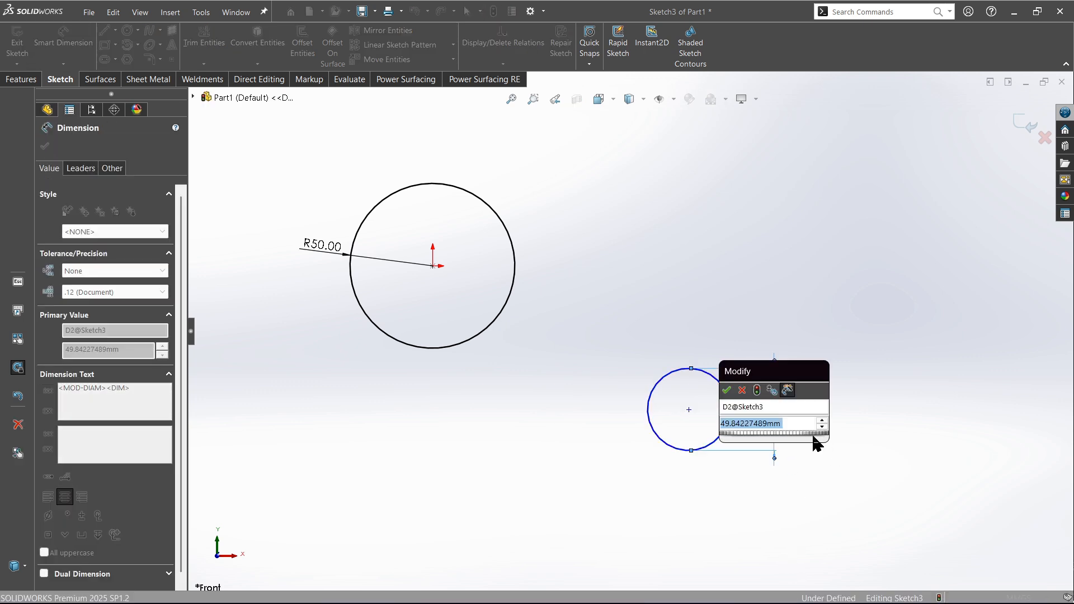
pyautogui.click(727, 391)
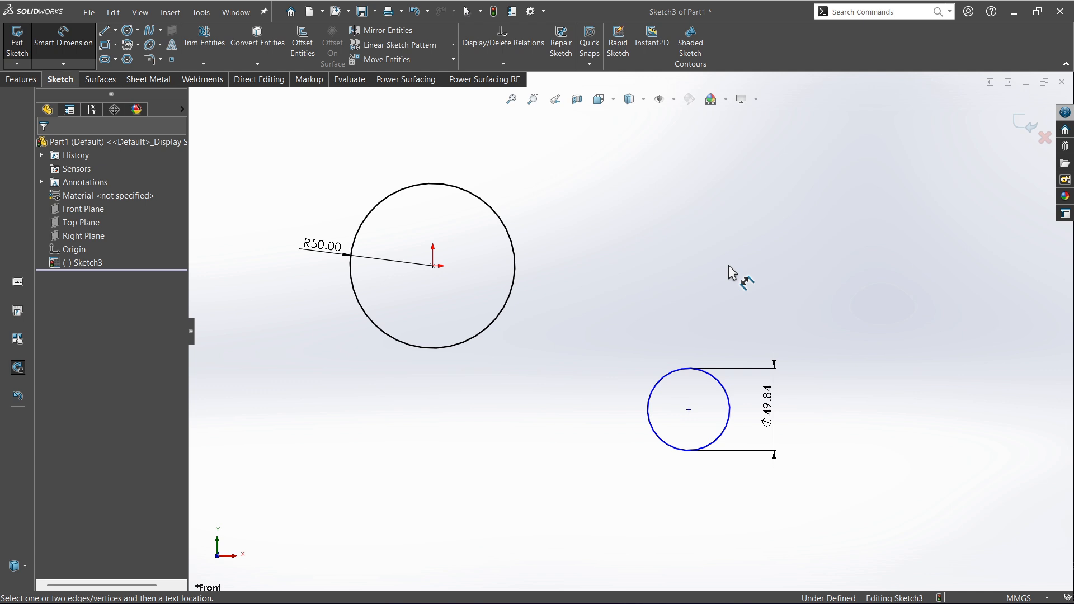
# Step: Dimension the horizontal distance between the two circle centres below the circles, accepting the drawn value
pyautogui.click(433, 266)
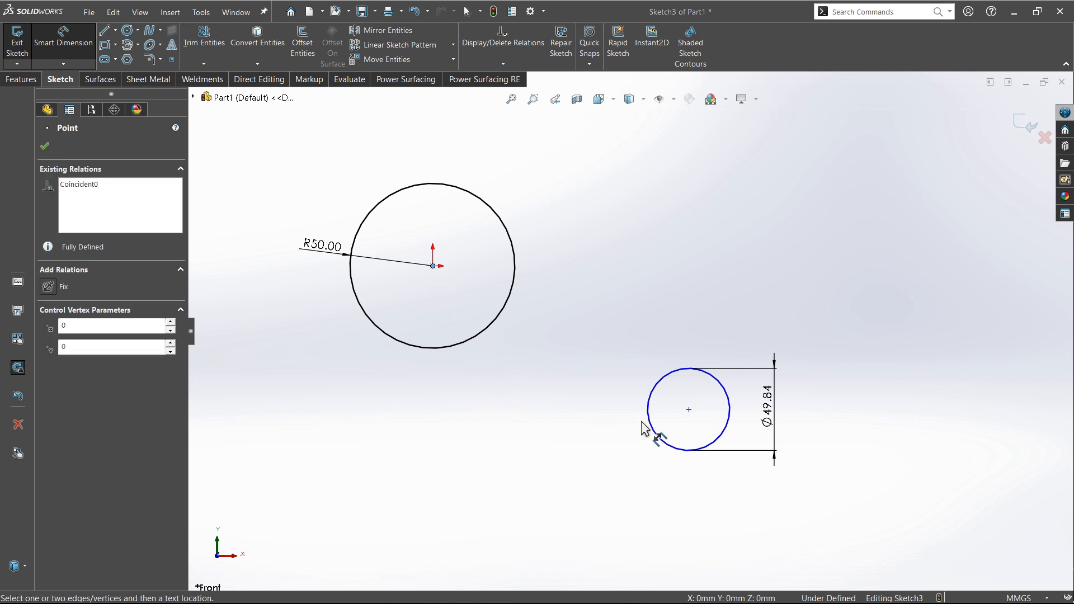
pyautogui.click(689, 410)
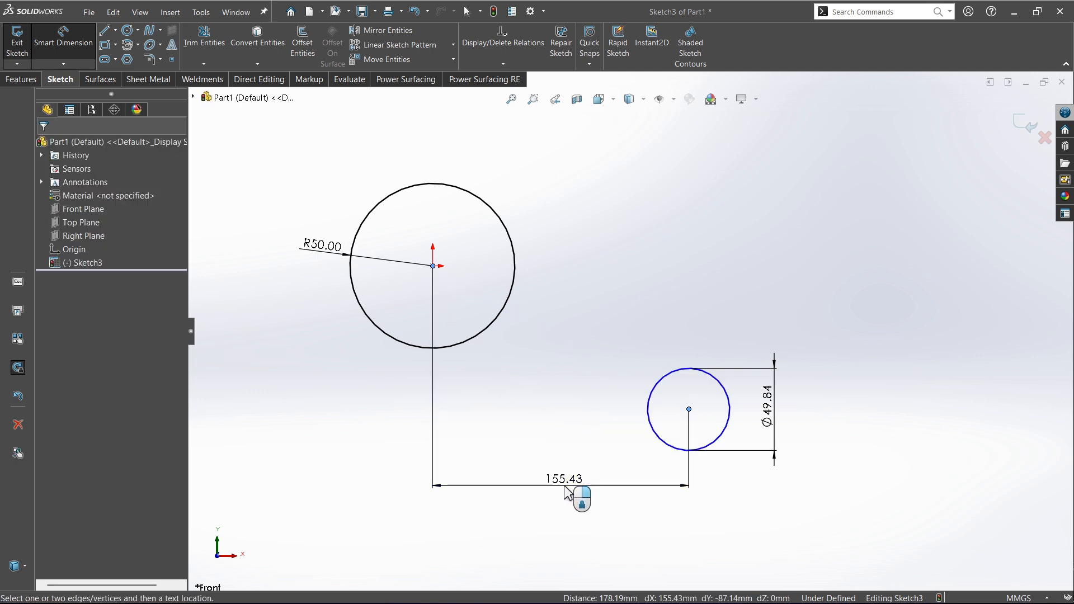
pyautogui.click(568, 492)
pyautogui.press('Return')
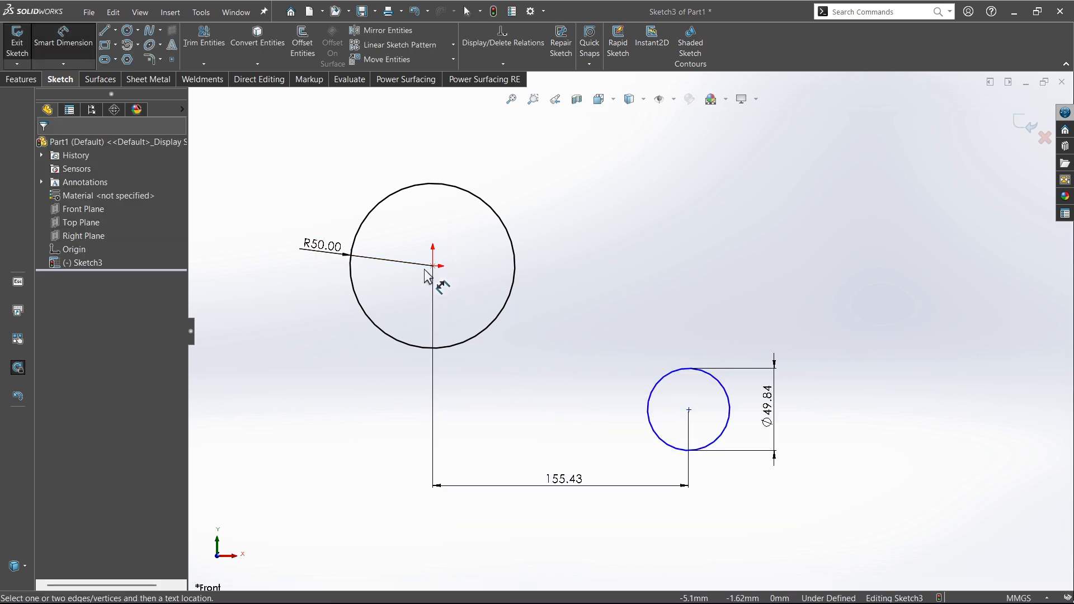
# Step: Dimension the vertical distance between the two circle centres to the right of the circles, accepting the drawn value
pyautogui.click(433, 265)
pyautogui.click(689, 410)
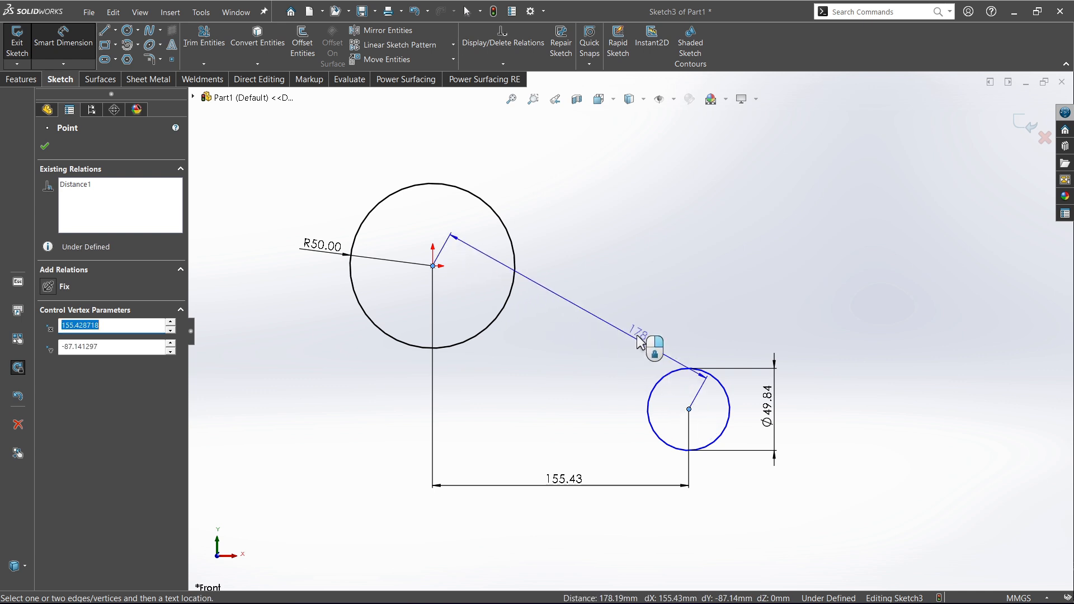
pyautogui.click(825, 317)
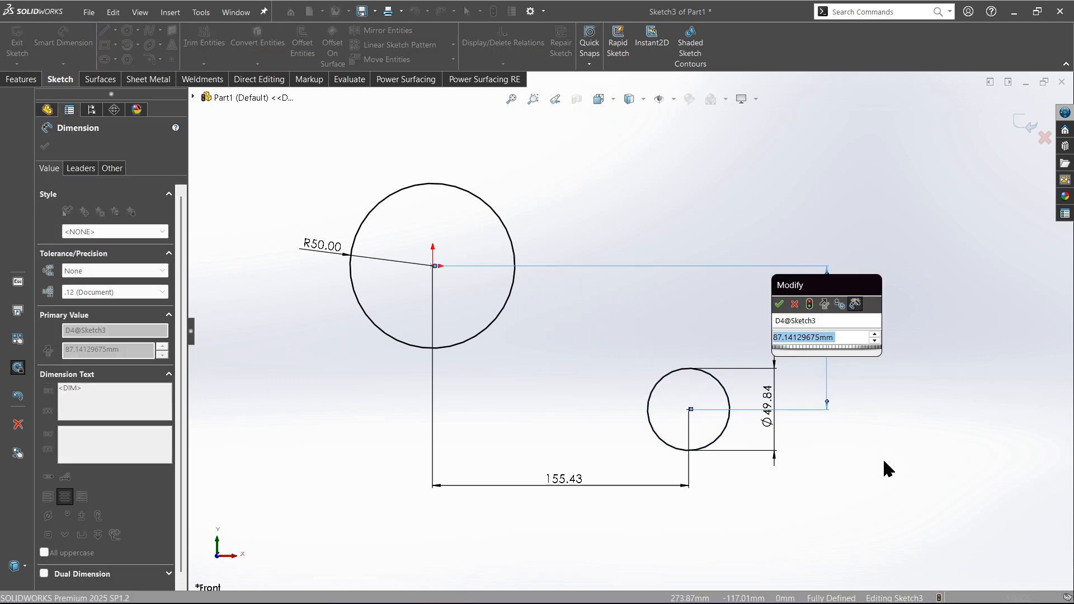
pyautogui.click(779, 303)
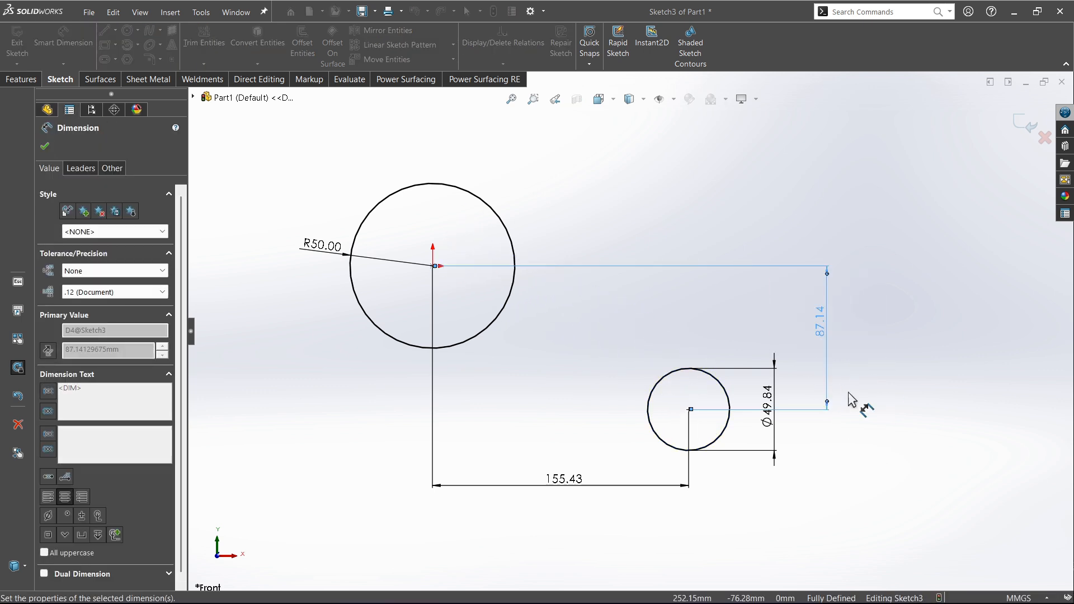
# Step: Delete both circles and all their dimensions from the sketch
pyautogui.click(848, 396)
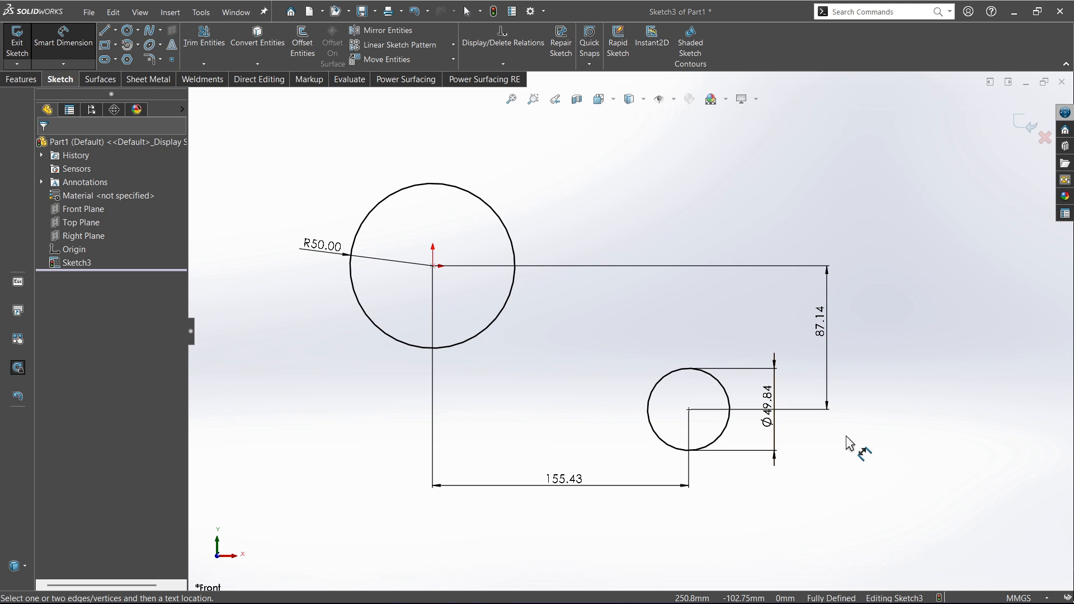
pyautogui.hotkey('ctrl', 'a')
pyautogui.press('Delete')
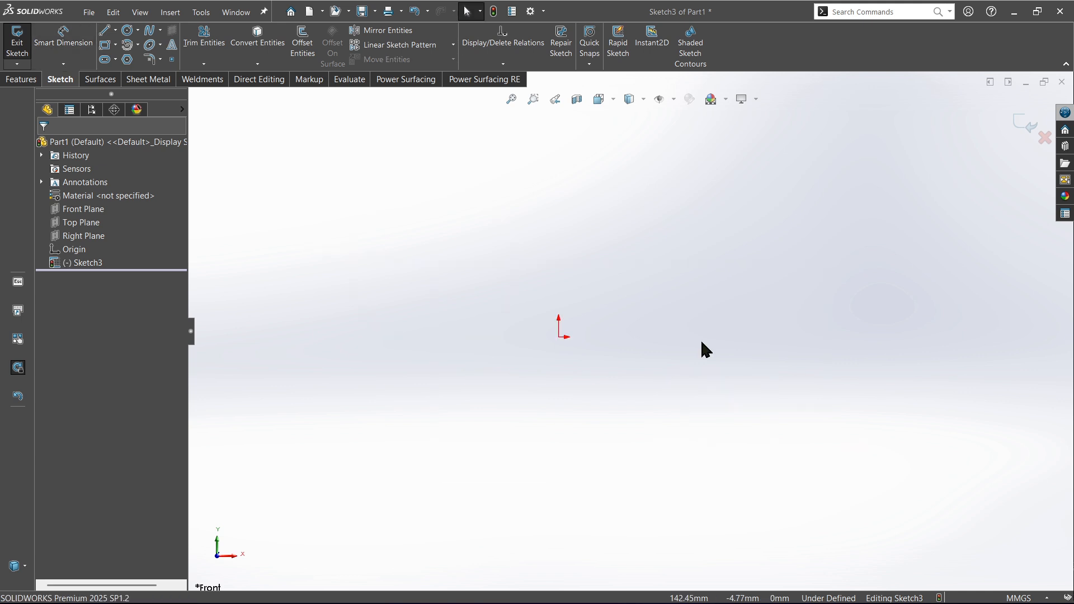
# Step: Sketch a three-point perimeter circle of about 138 mm radius, centred about 9 mm left of and 35 mm above the origin
pyautogui.click(138, 29)
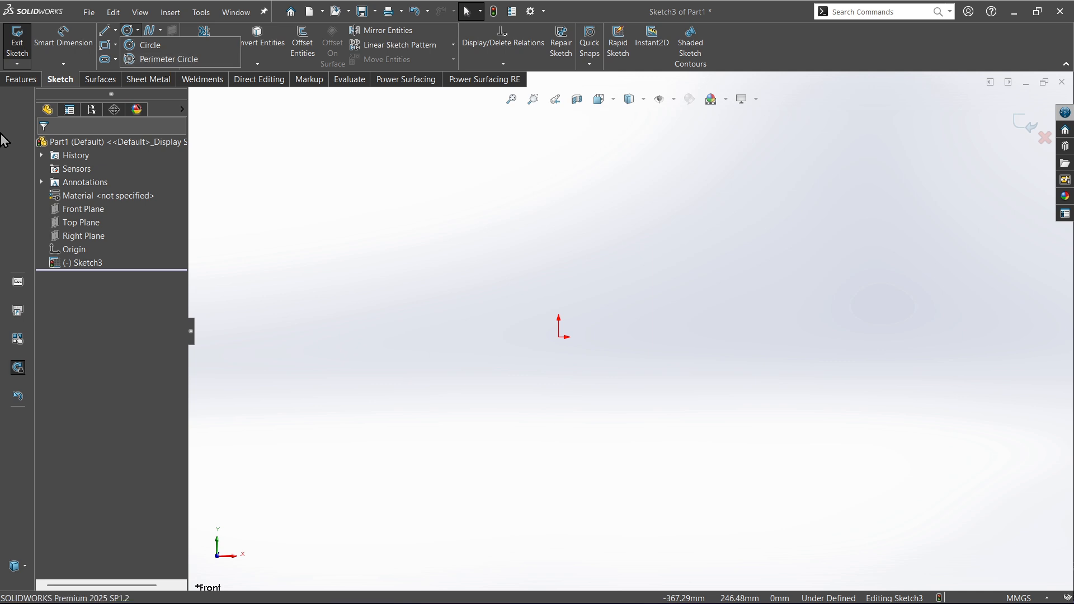
pyautogui.click(162, 60)
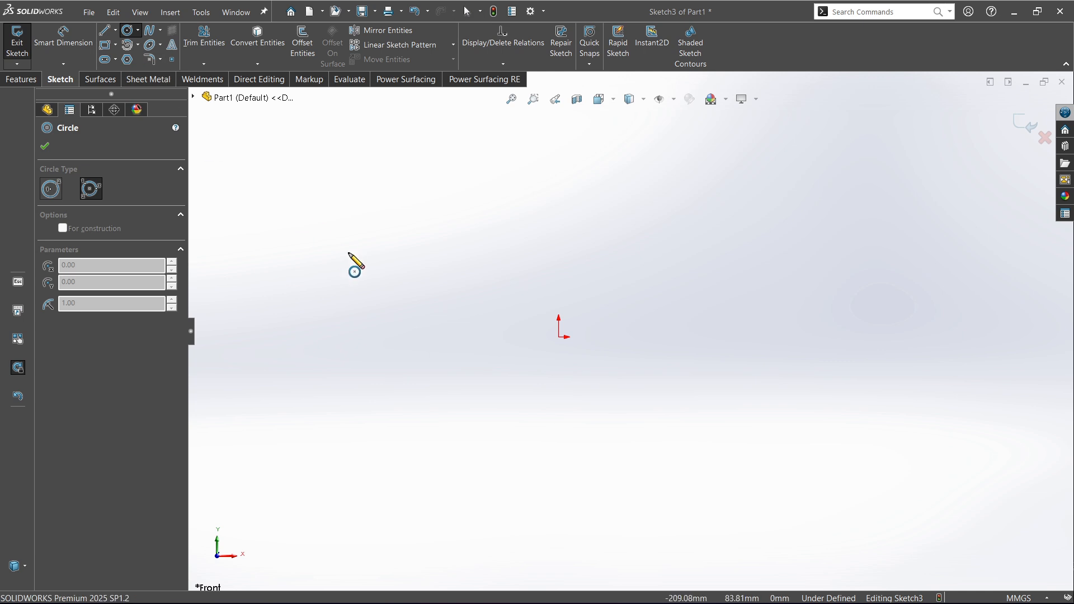
pyautogui.click(412, 314)
pyautogui.click(639, 197)
pyautogui.click(601, 433)
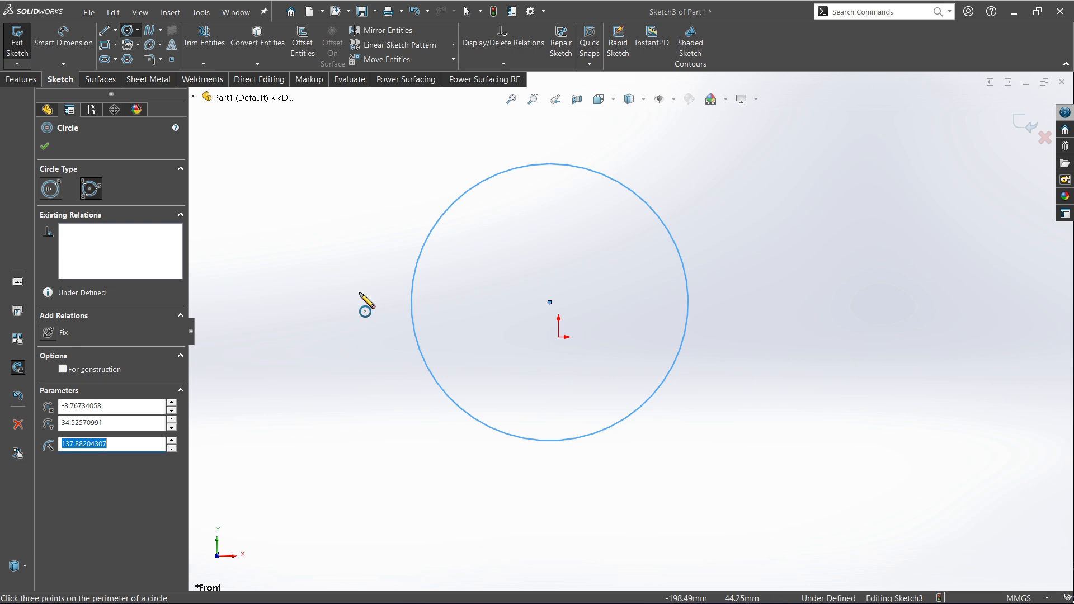
pyautogui.press('Escape')
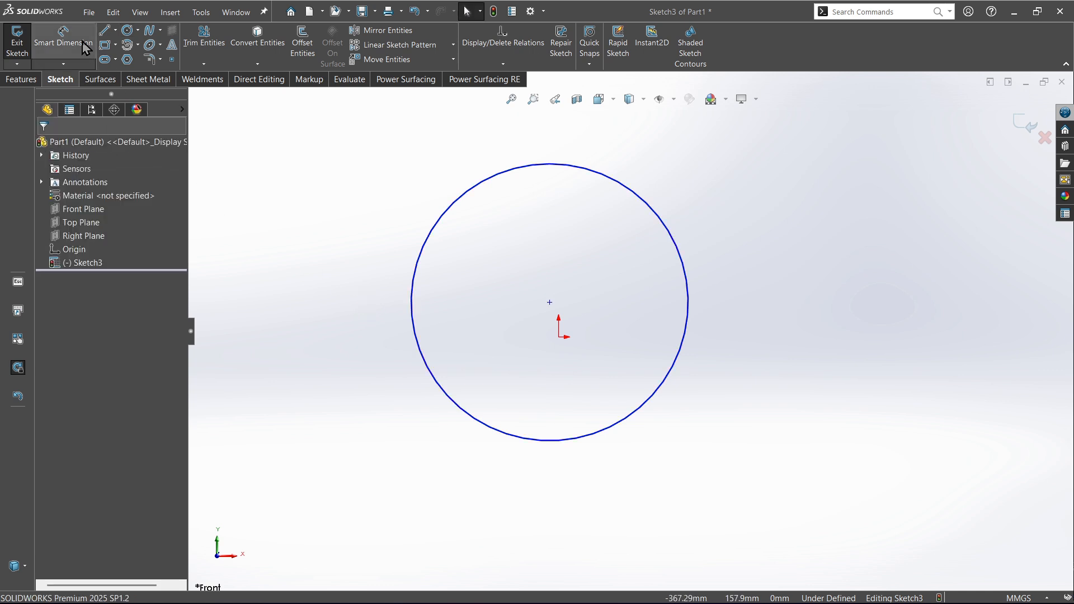
# Step: Sketch a closed triangle from three lines to the right of the circle, with its right side about 340 mm long
pyautogui.click(115, 31)
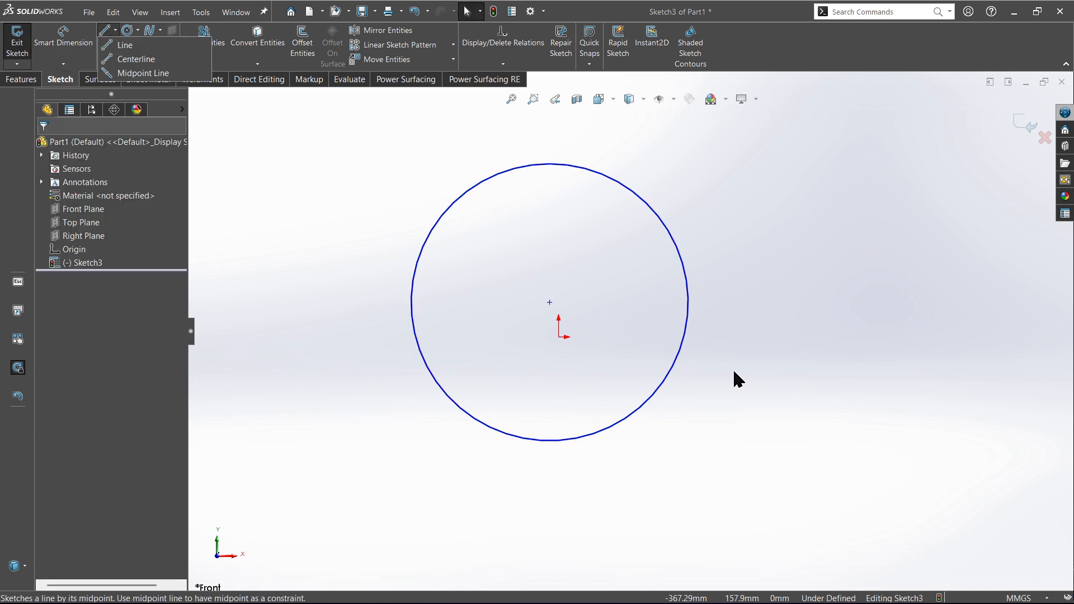
pyautogui.click(125, 45)
pyautogui.scroll(4, 497, 324)
pyautogui.scroll(-6, 797, 322)
pyautogui.click(571, 209)
pyautogui.click(429, 413)
pyautogui.click(726, 454)
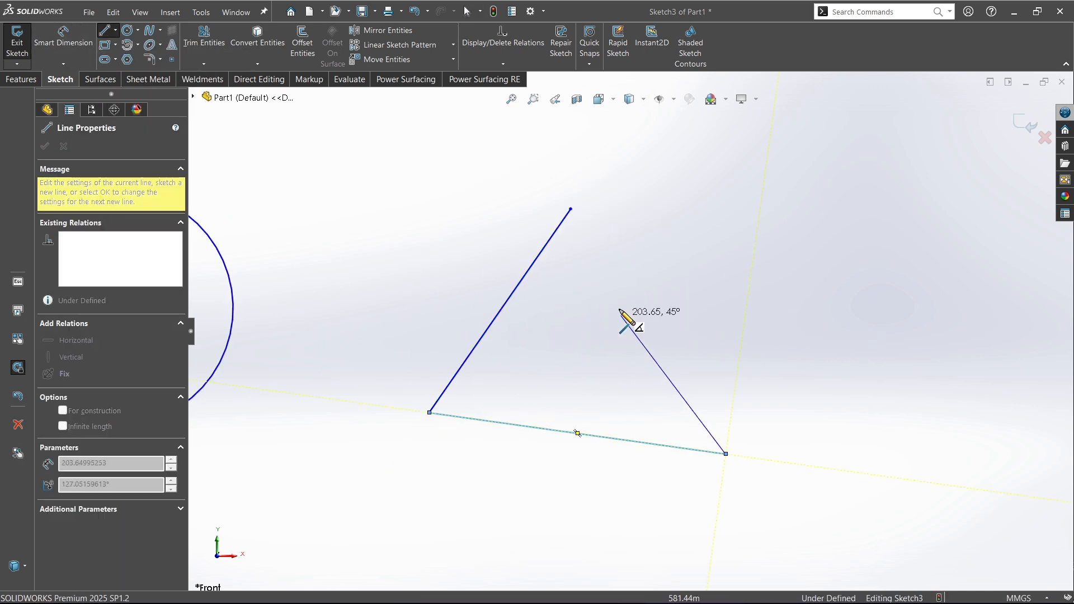
pyautogui.click(570, 209)
pyautogui.scroll(3, 688, 293)
pyautogui.scroll(-2, 498, 343)
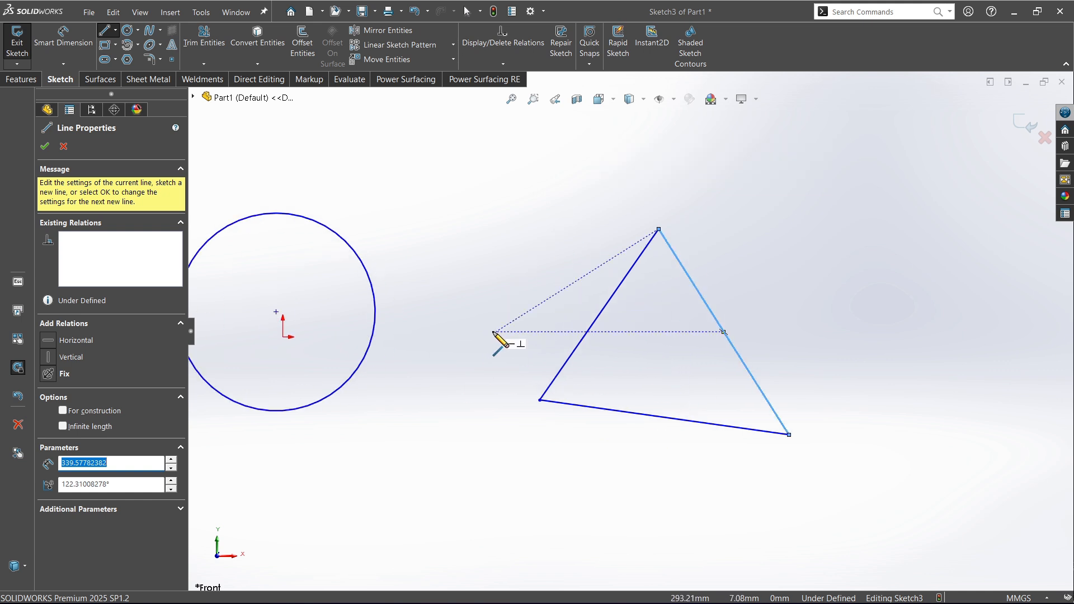
pyautogui.scroll(1, 506, 335)
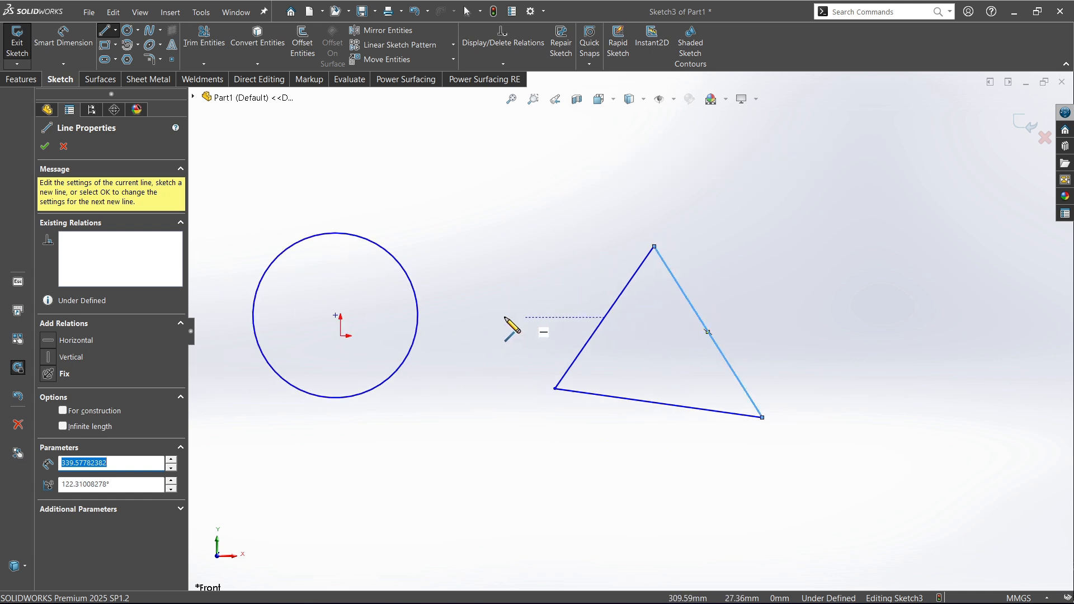
pyautogui.press('Escape')
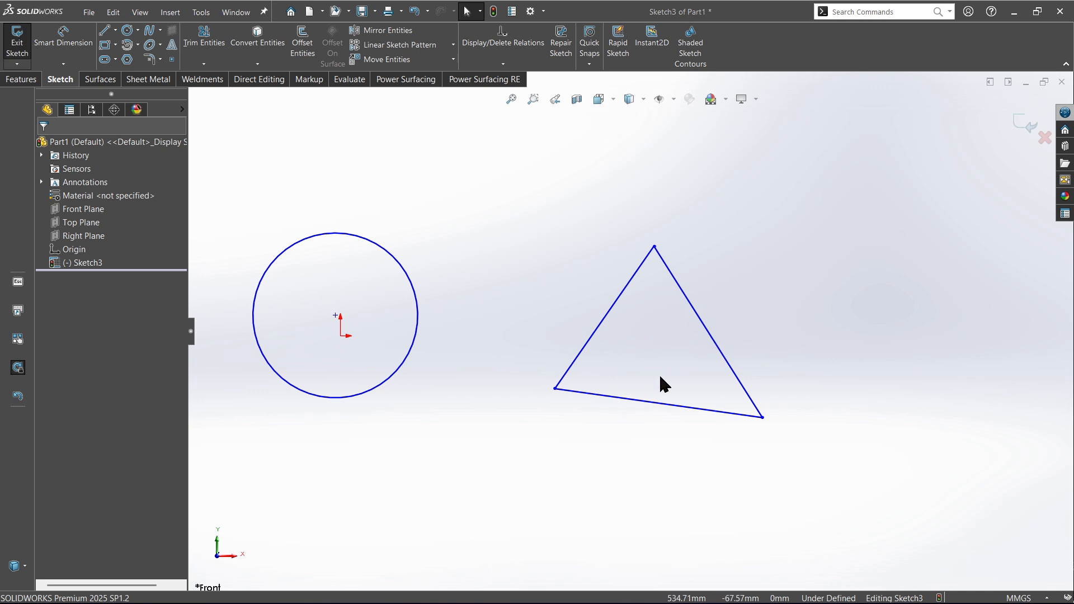
# Step: Sketch a perimeter circle inside the triangle, tangent to all three sides, with a radius of about 93 mm
pyautogui.click(138, 30)
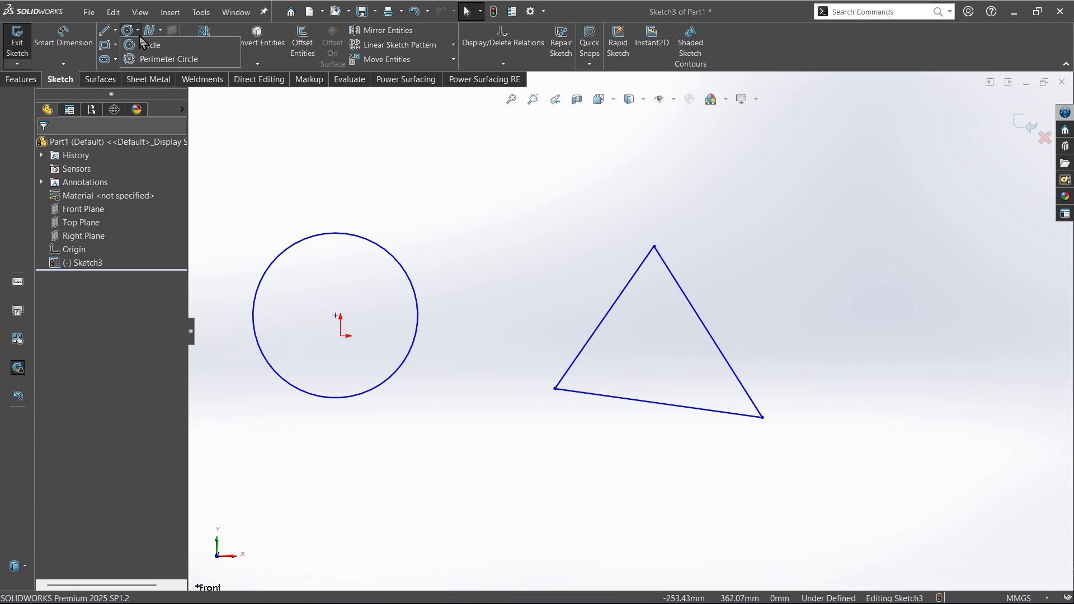
pyautogui.click(150, 59)
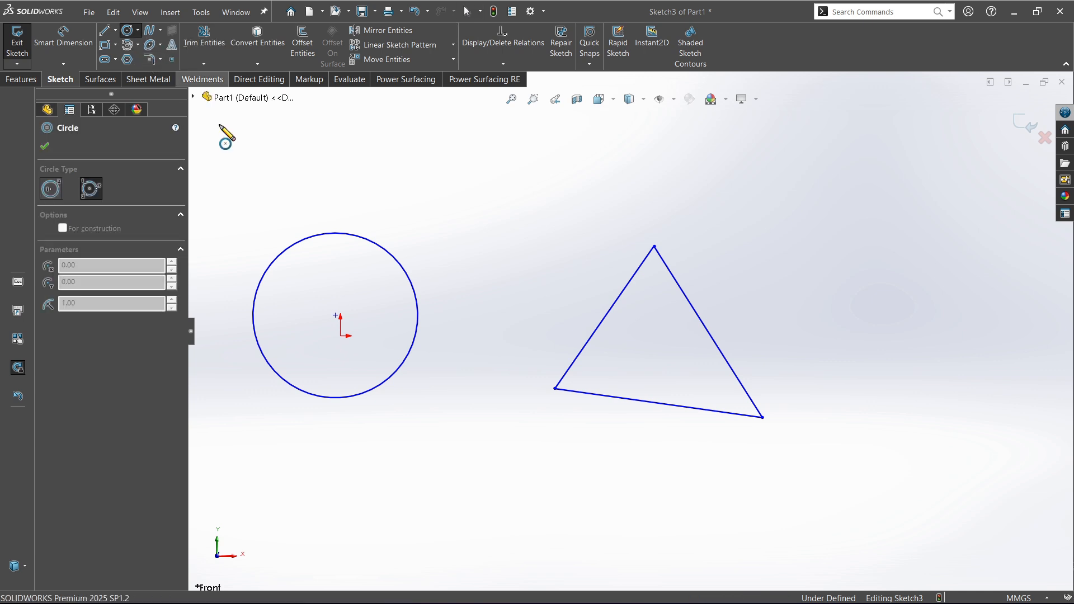
pyautogui.click(601, 326)
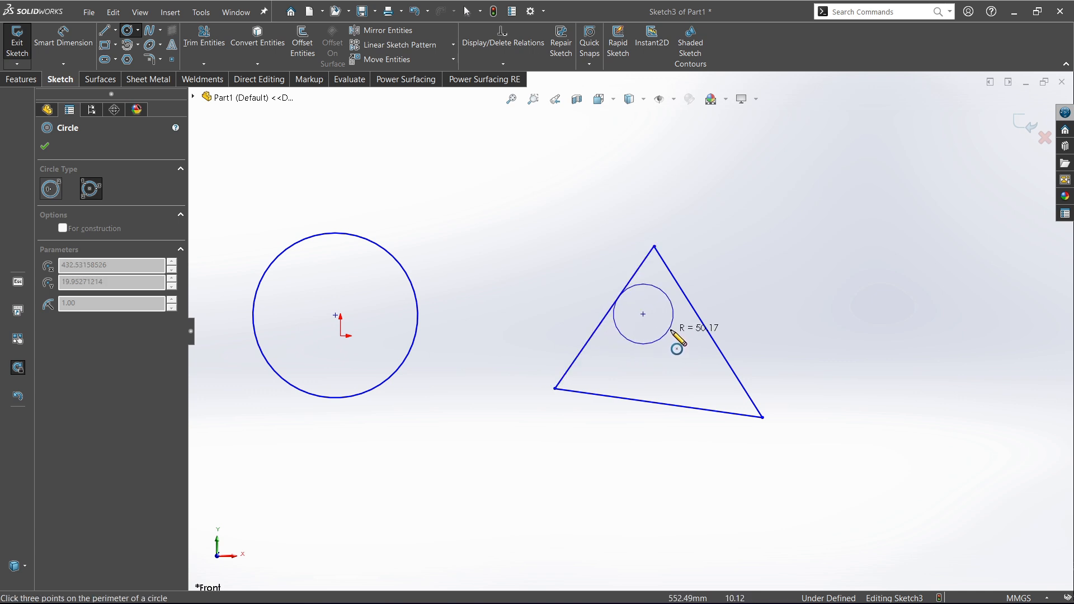
pyautogui.click(665, 393)
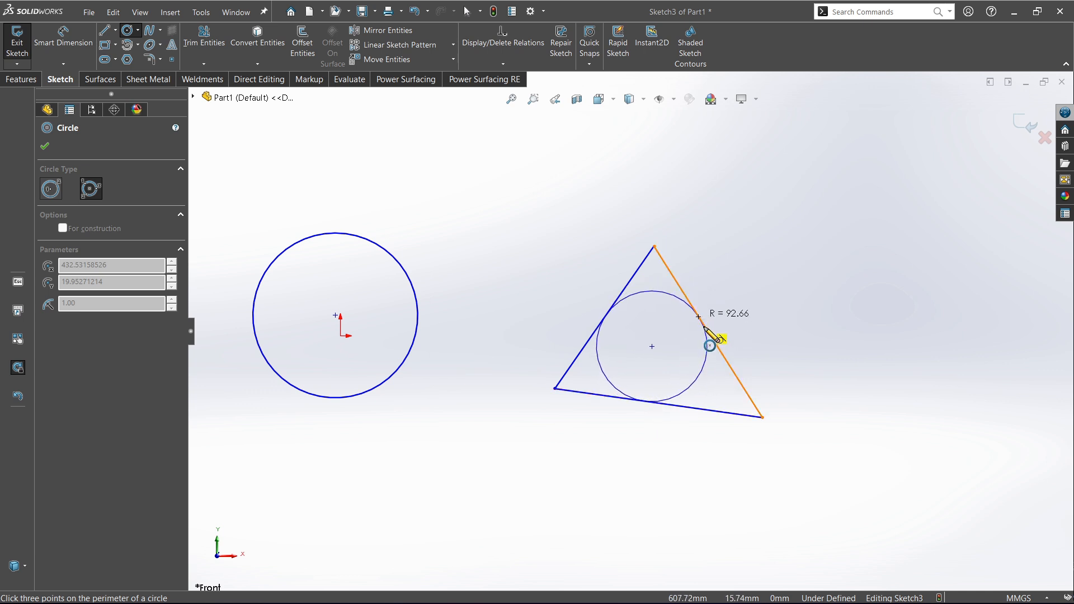
pyautogui.click(705, 328)
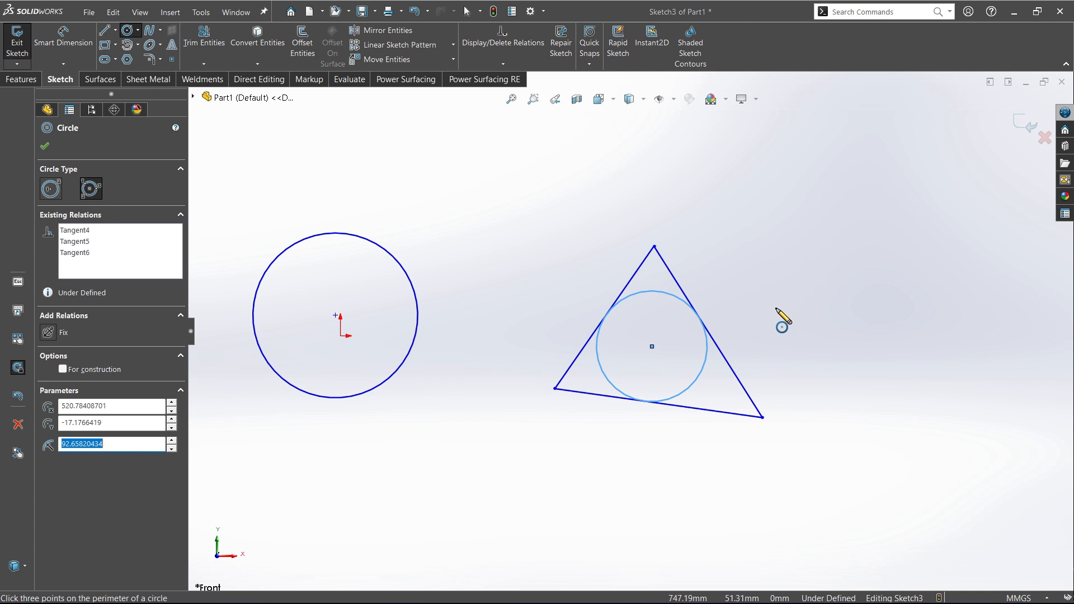
pyautogui.press('Escape')
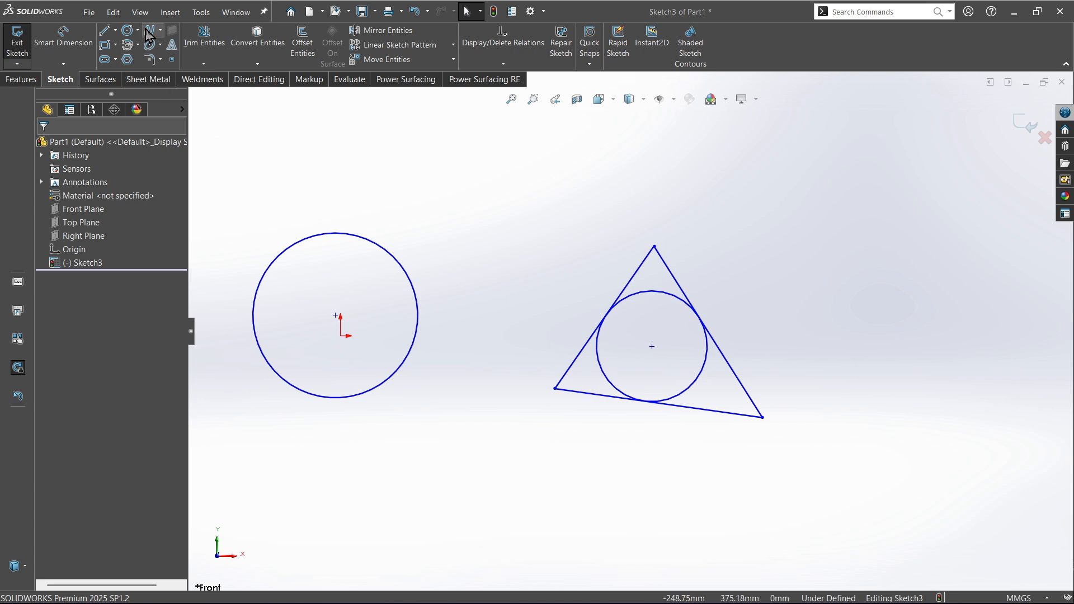
# Step: Try to sketch a perimeter circle through the unfixed triangle's three vertices, and undo it
pyautogui.click(127, 30)
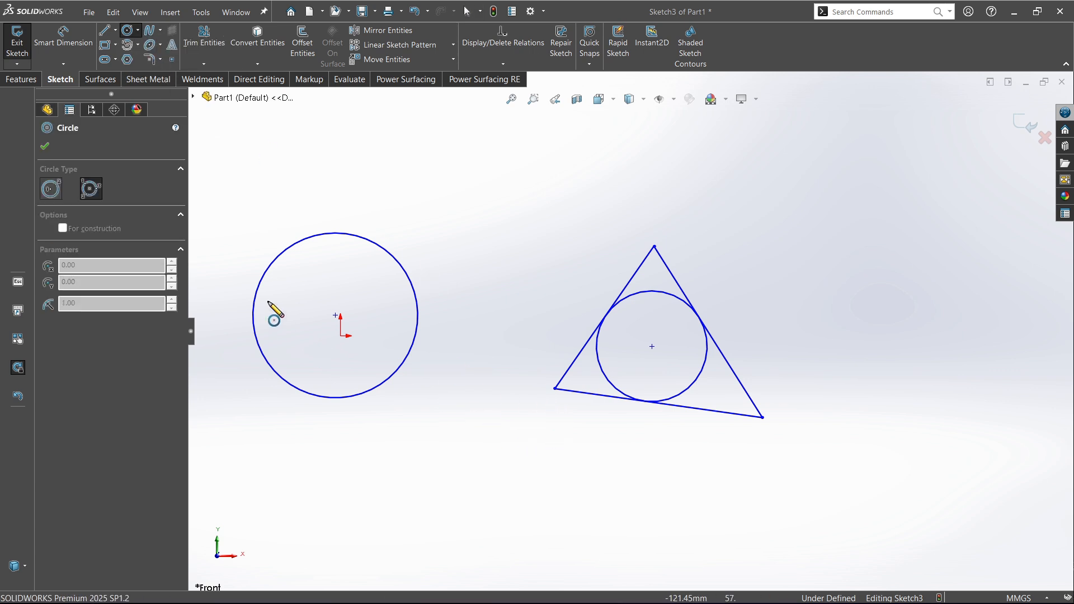
pyautogui.click(554, 389)
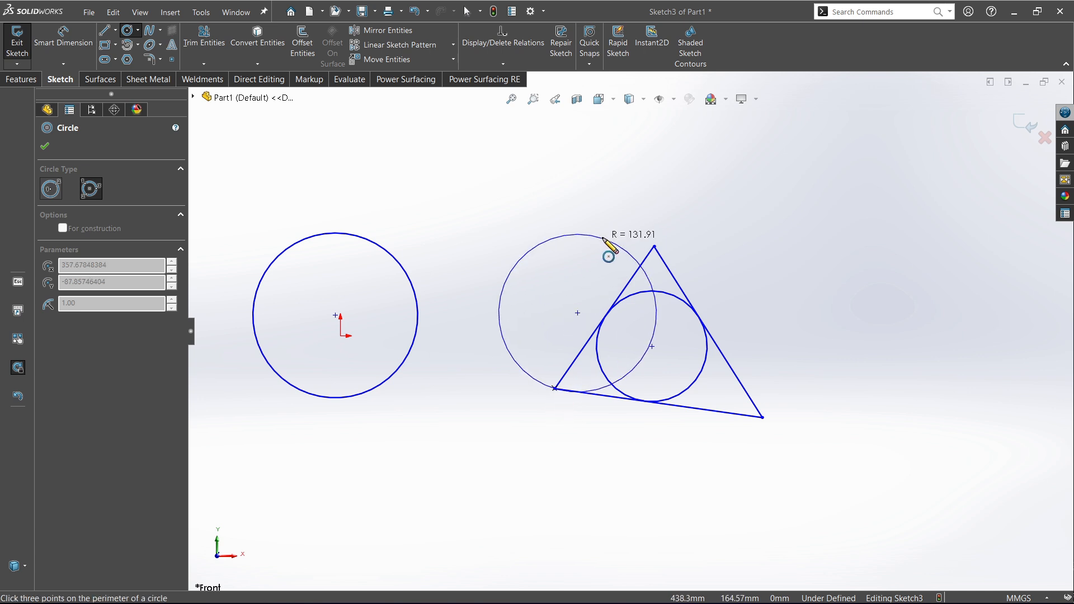
pyautogui.click(763, 417)
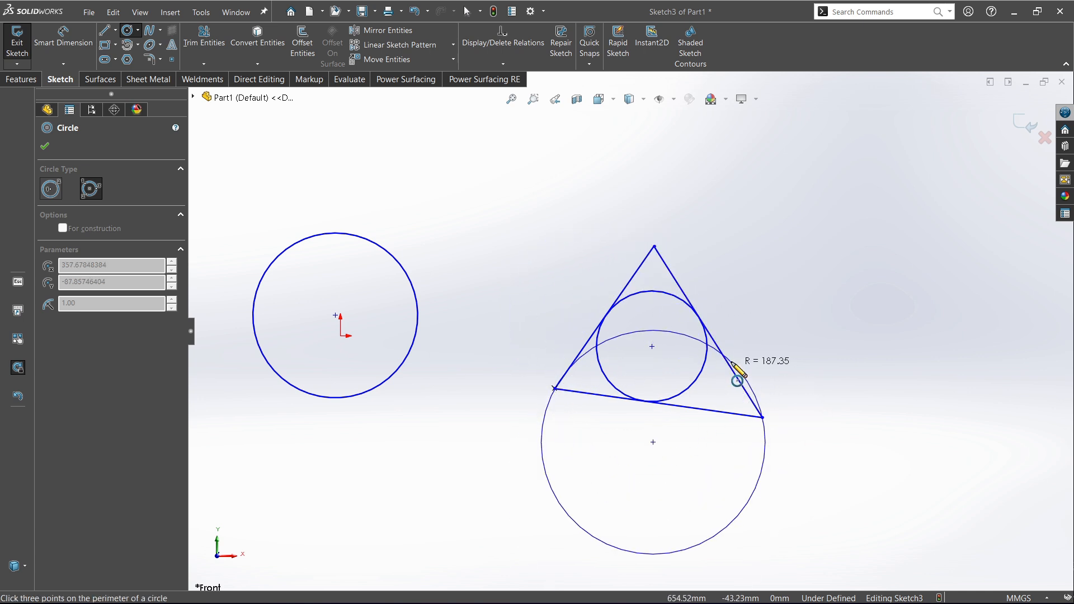
pyautogui.click(655, 246)
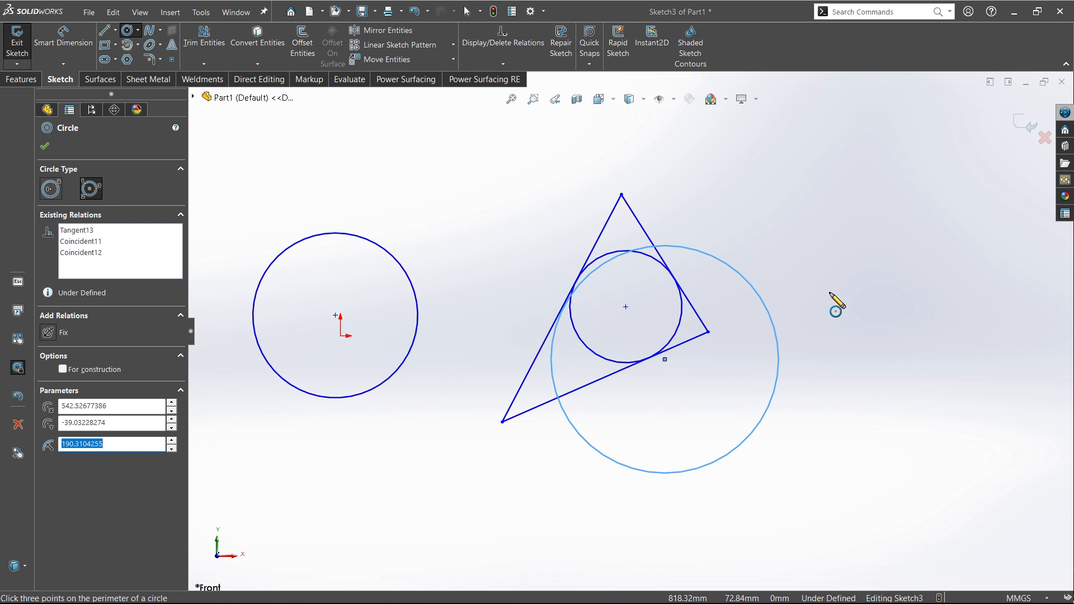
pyautogui.hotkey('ctrl', 'z')
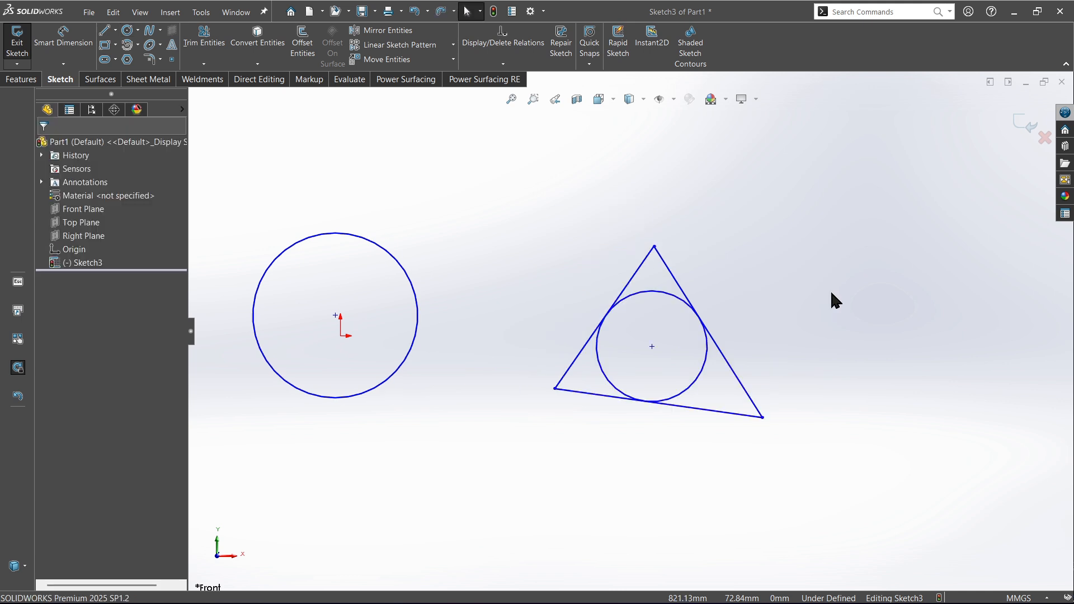
# Step: Apply a Fix relation to all three sides of the triangle
pyautogui.click(646, 260)
pyautogui.keyDown('ctrl'); pyautogui.click(678, 283); pyautogui.keyUp('ctrl')
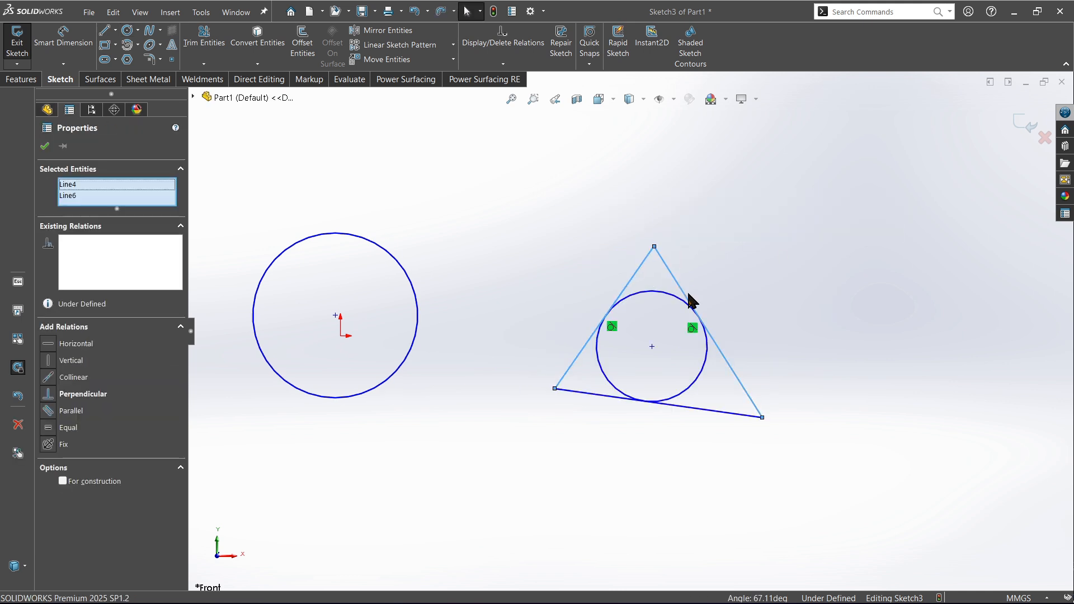
pyautogui.keyDown('ctrl'); pyautogui.click(717, 413); pyautogui.keyUp('ctrl')
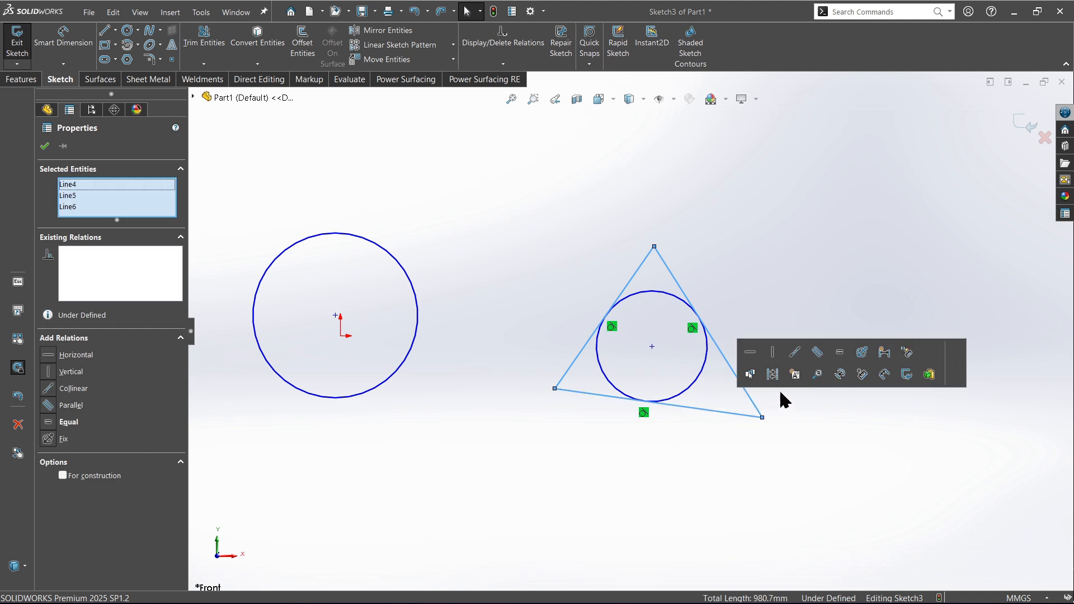
pyautogui.click(863, 353)
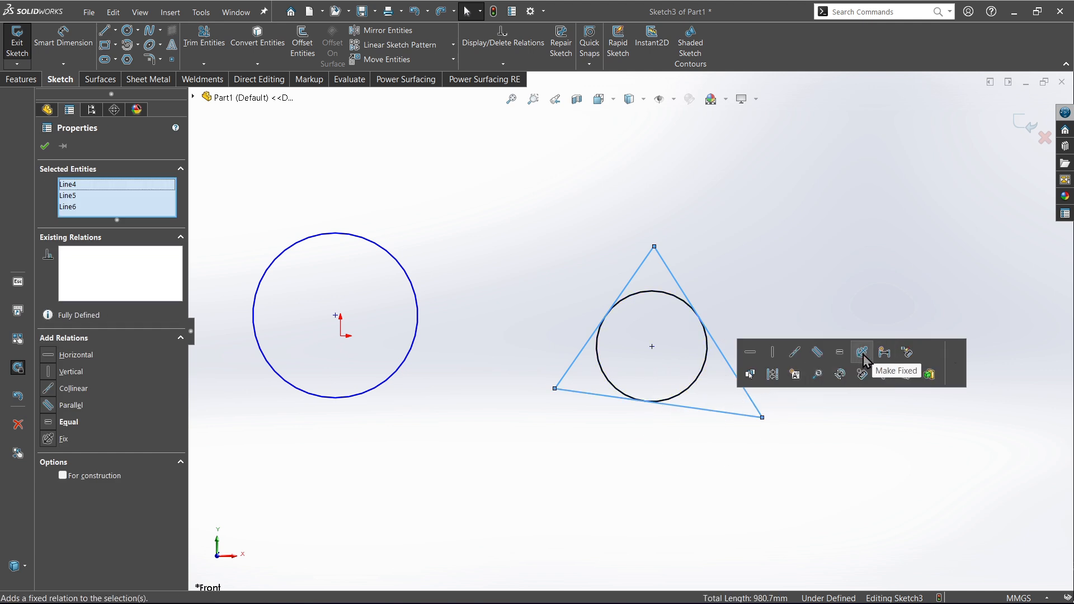
pyautogui.click(809, 218)
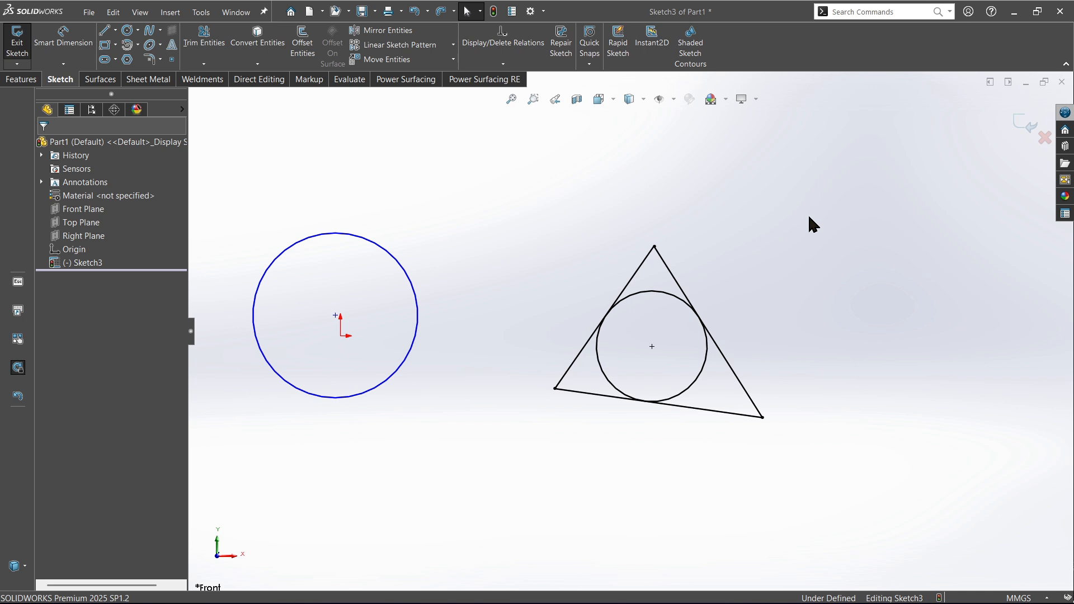
# Step: Sketch a perimeter circle of about 190 mm radius through the three vertices of the fixed triangle
pyautogui.click(137, 30)
pyautogui.click(156, 59)
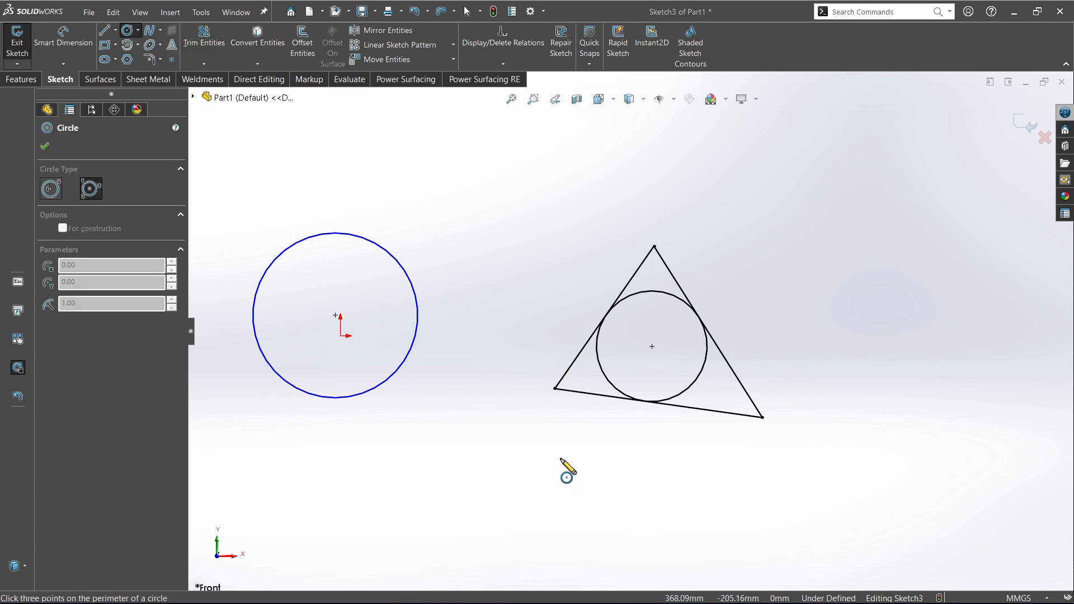
pyautogui.click(554, 389)
pyautogui.click(763, 417)
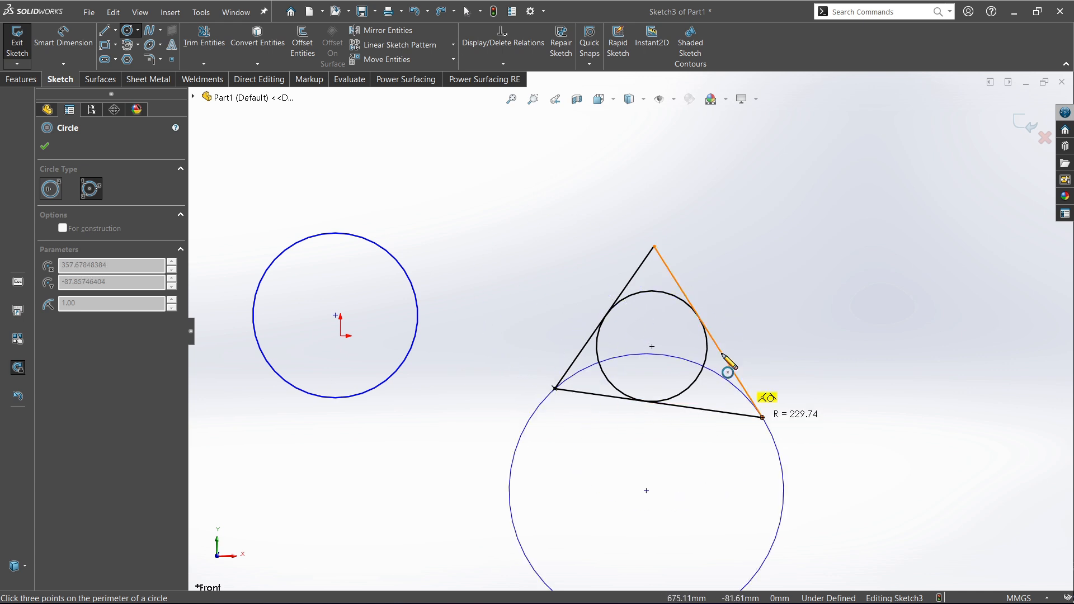
pyautogui.click(654, 246)
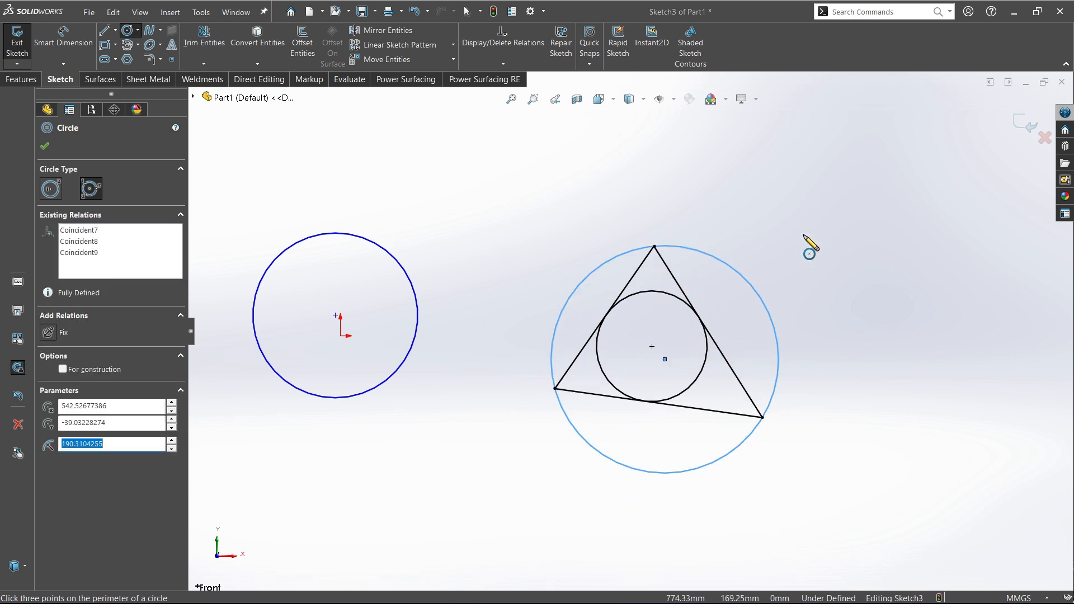
pyautogui.press('Escape')
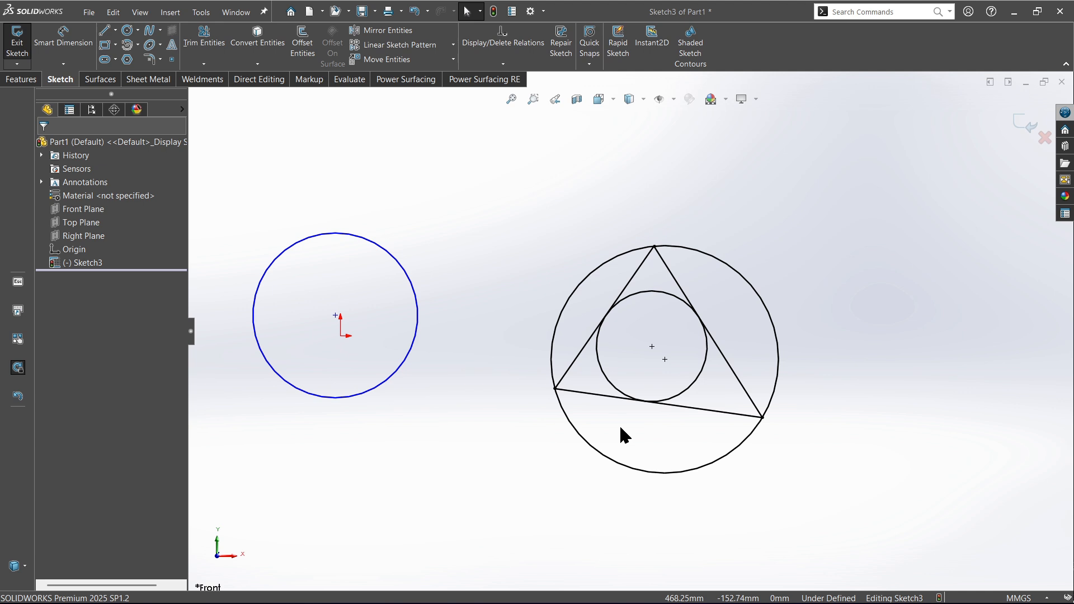
# Step: Sketch a three-point perimeter circle of about 226 mm radius below and to the left of the origin, overlapping the circle around the origin
pyautogui.scroll(3, 506, 413)
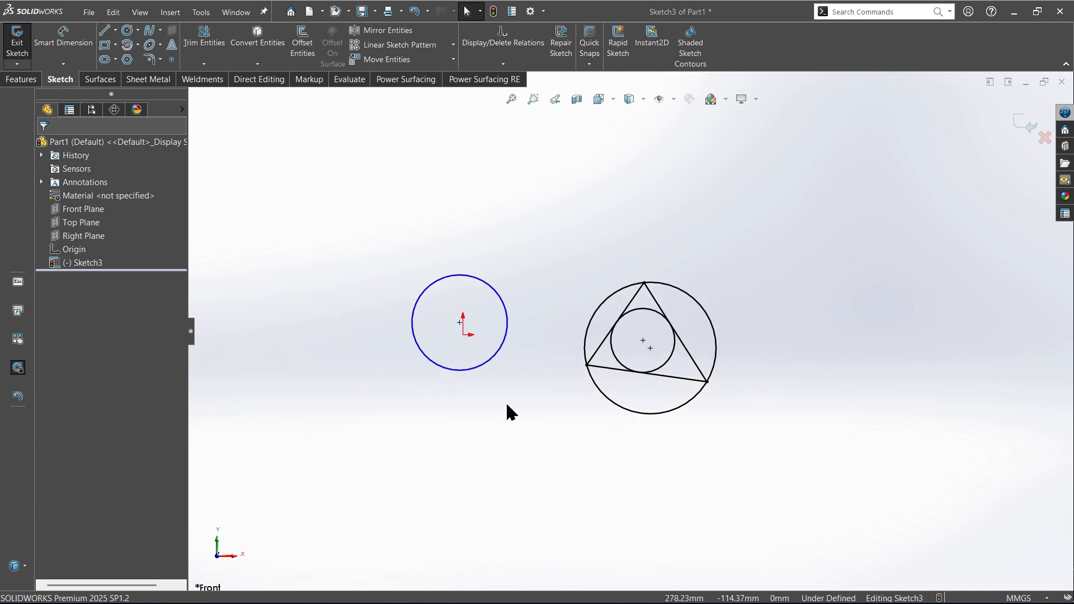
pyautogui.scroll(-1, 493, 373)
pyautogui.click(138, 30)
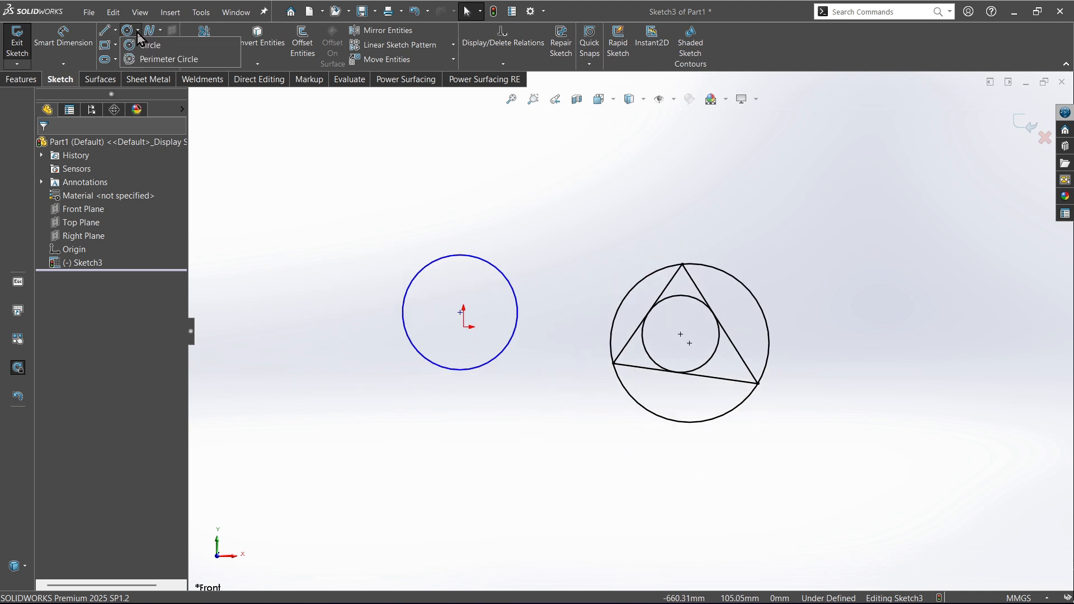
pyautogui.click(142, 58)
pyautogui.click(290, 454)
pyautogui.click(320, 297)
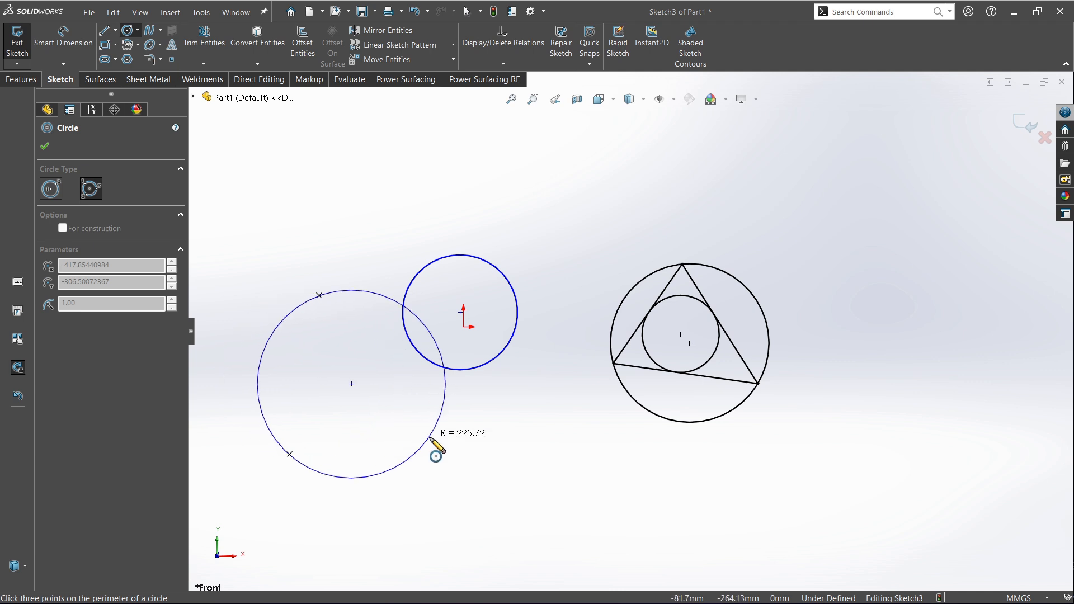
pyautogui.click(432, 441)
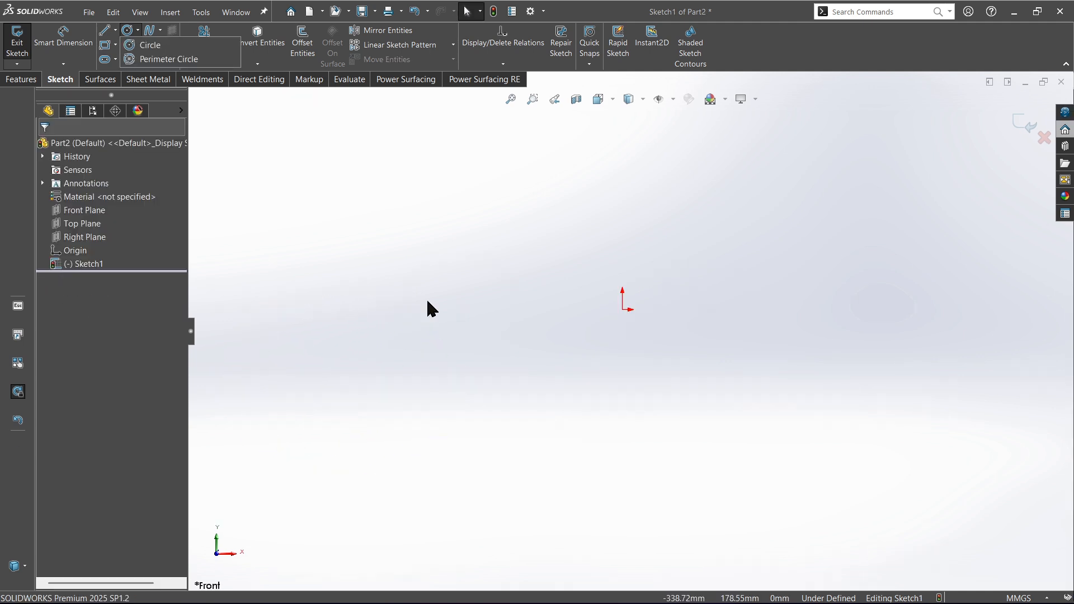